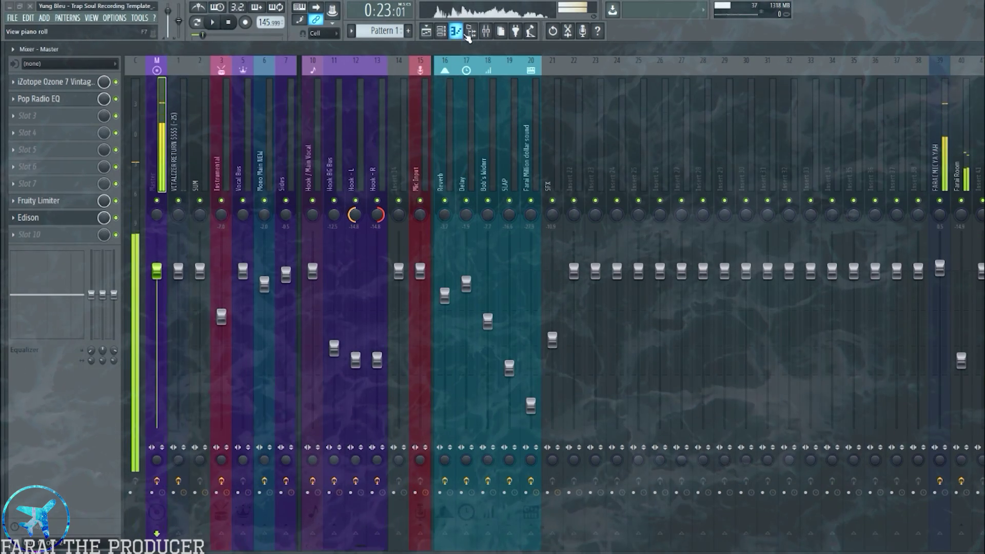
Look over the playlist arrangement and the mixer's vocal, bus and effect inserts, including FARAI ROOM and SING DOUBLE
key(F5)
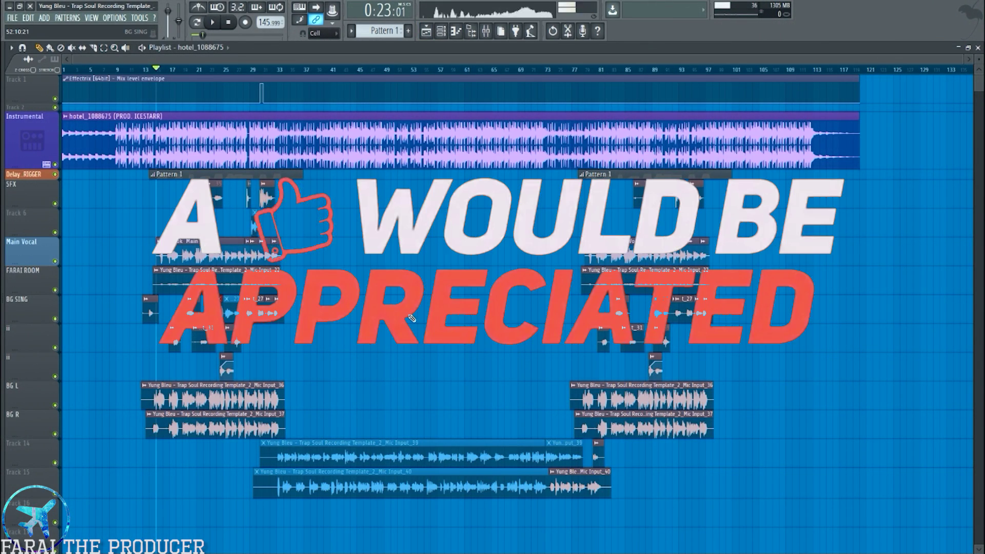
click(485, 31)
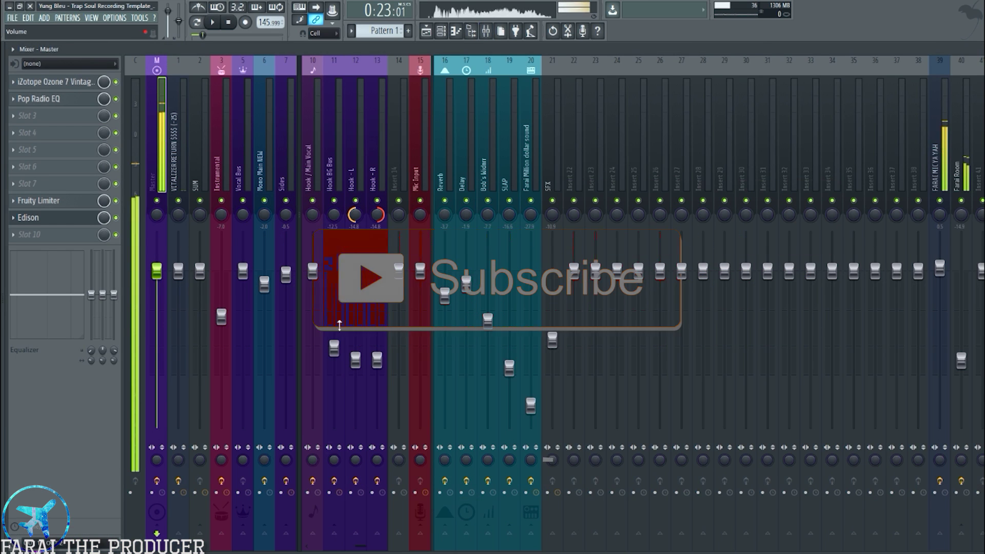
scroll(427, 106, up, 2)
scroll(426, 108, up, 1)
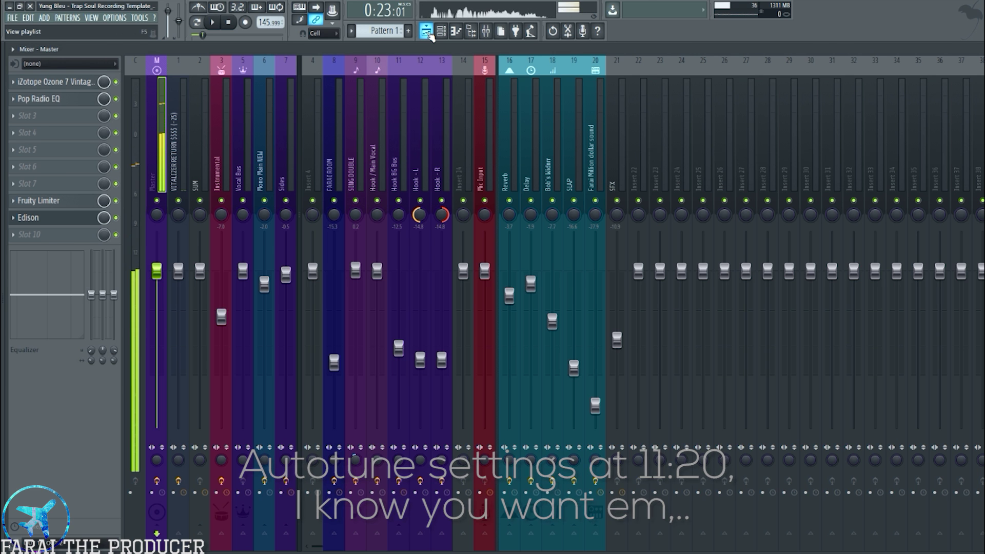
Play the first hook of the song in the playlist to its end and stop playback
click(427, 32)
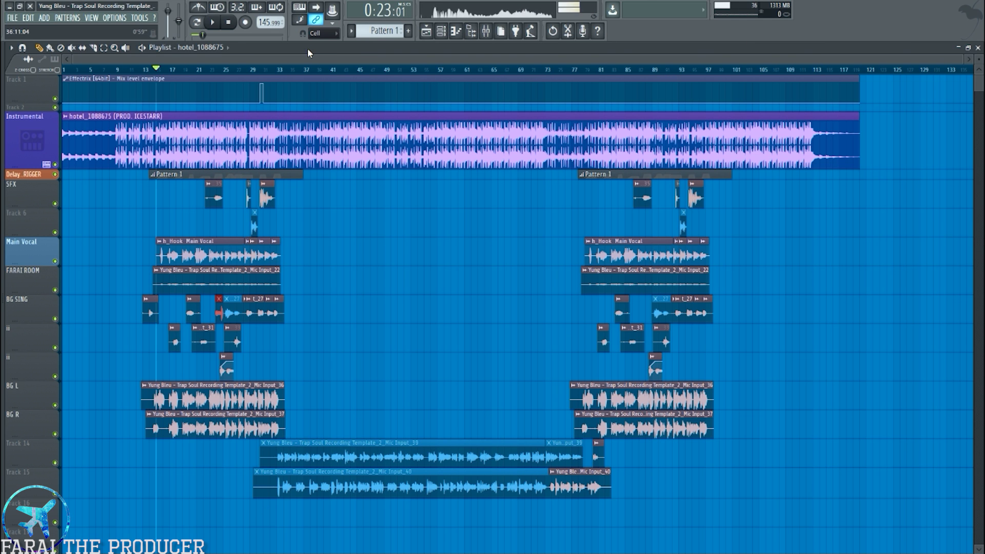
key(space)
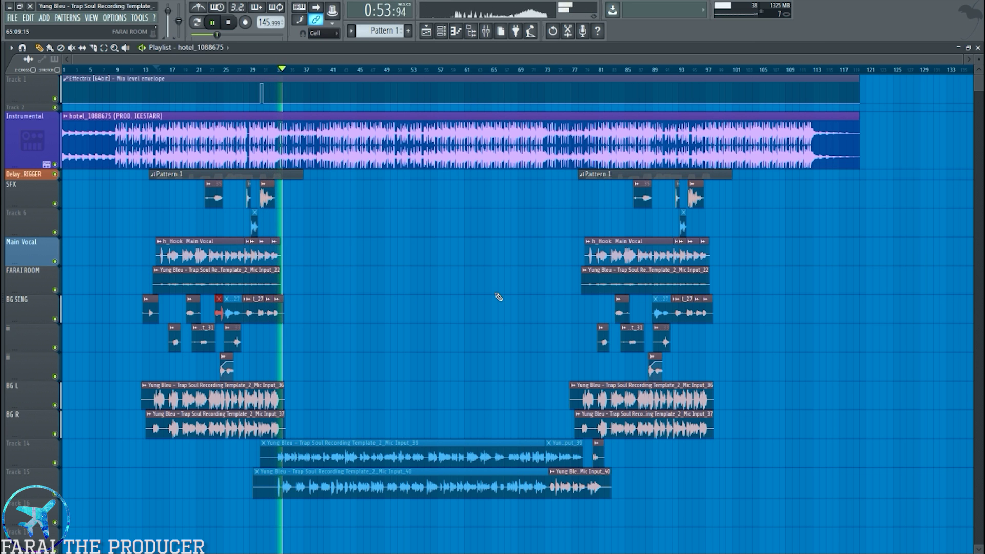
key(space)
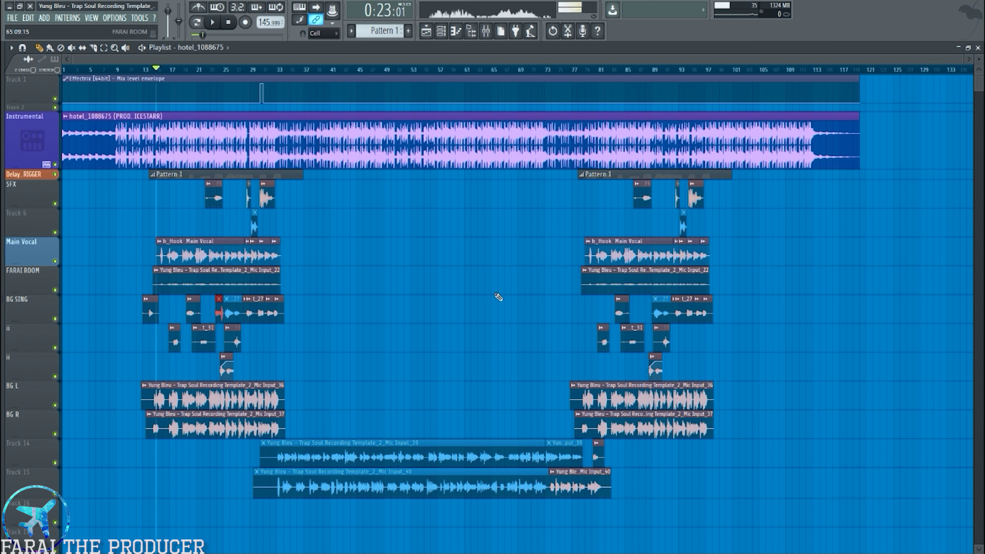
Select the Mono Main NEW insert in the mixer and slightly reduce the Instrumental track's height in the playlist
click(486, 30)
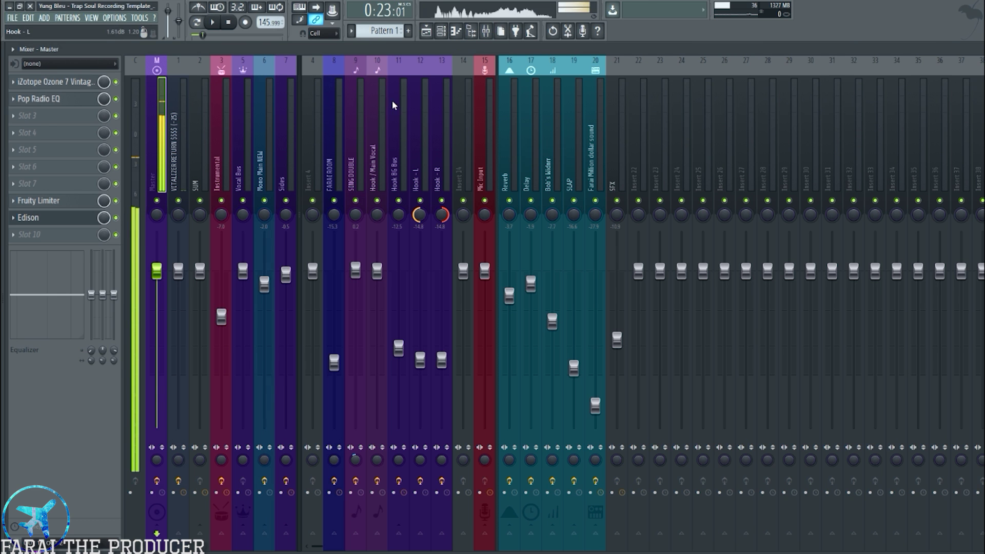
click(266, 145)
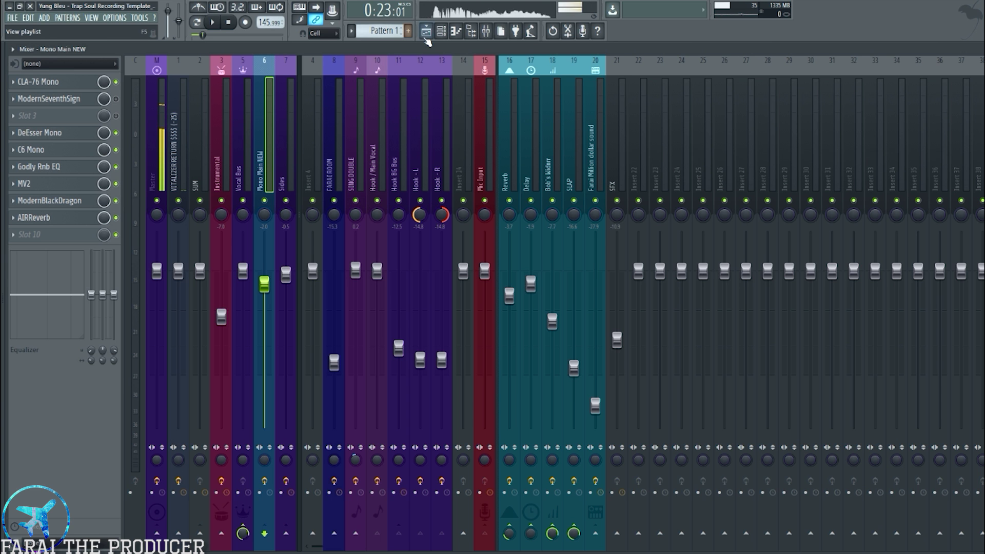
click(428, 36)
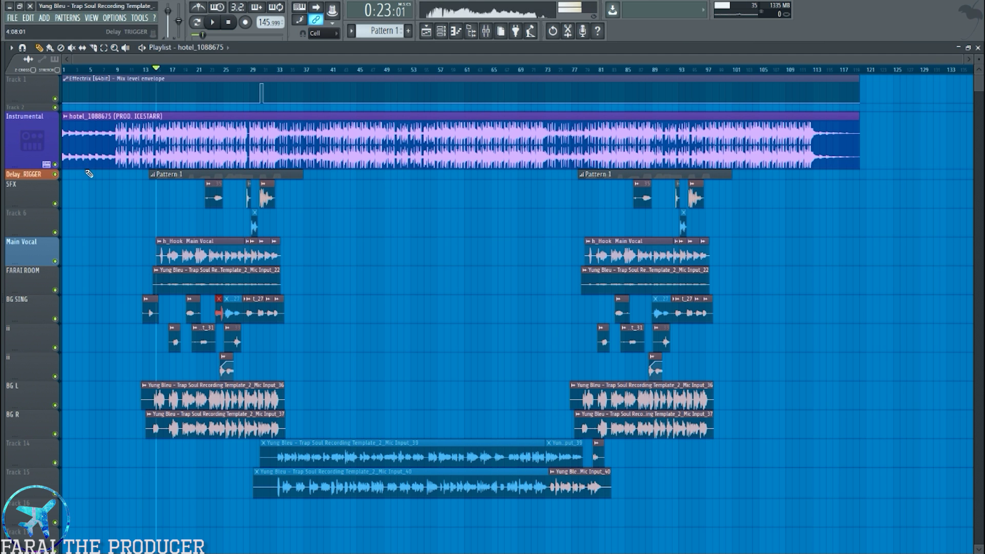
drag(30, 164, 29, 155)
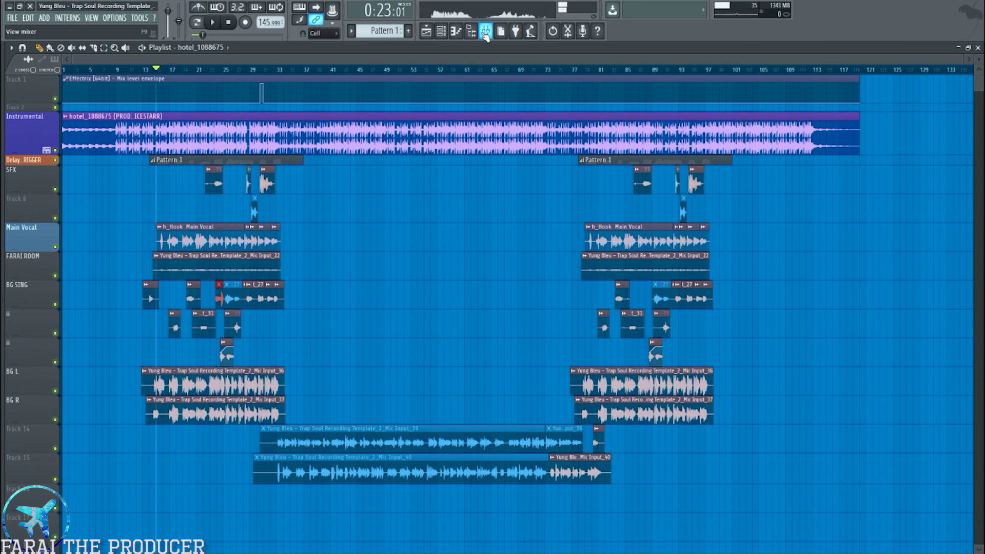
Open the CLA-76 Mono, DeEsser Mono and ModernSeventhSign plugins of Mono Main NEW and arrange their windows without overlap
click(485, 31)
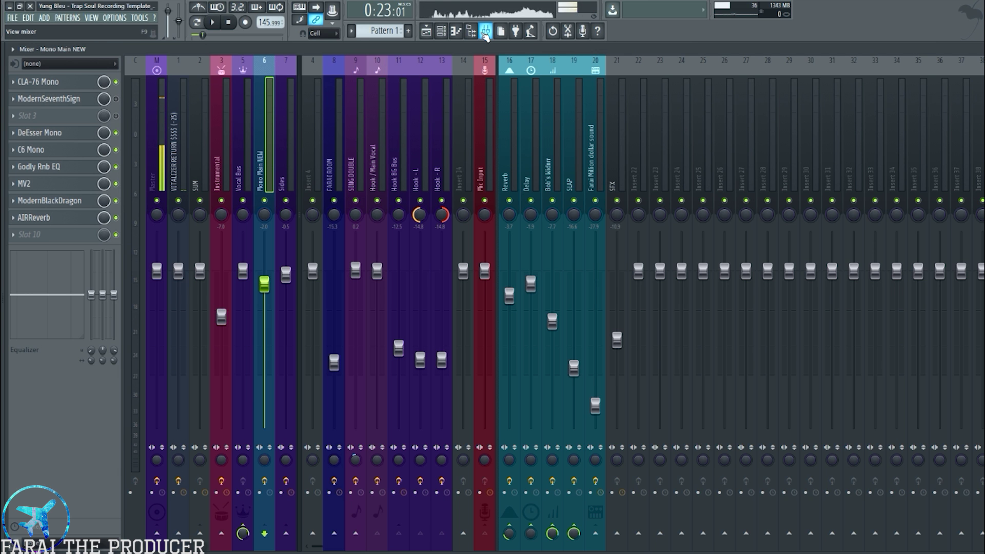
click(75, 86)
drag(734, 403, 452, 409)
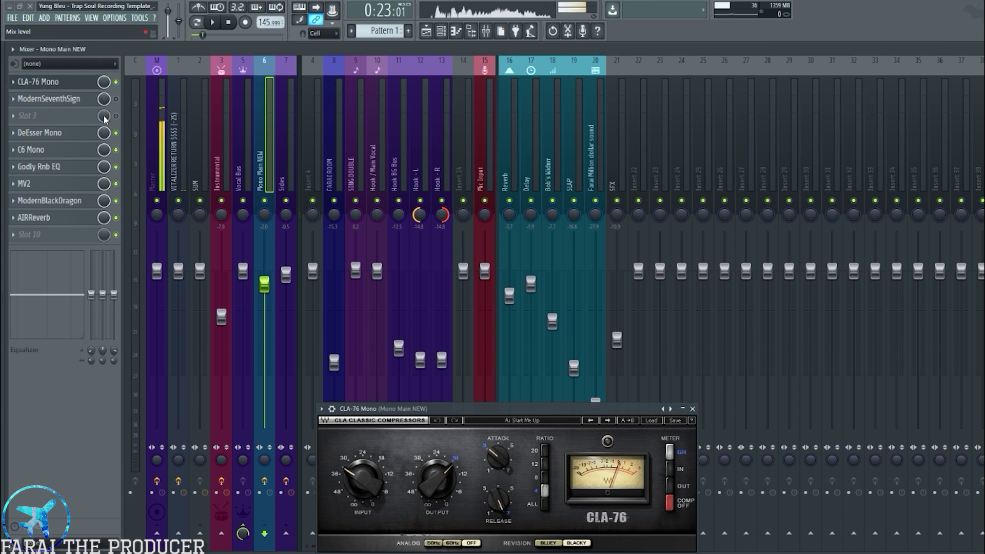
click(72, 134)
drag(704, 202, 478, 228)
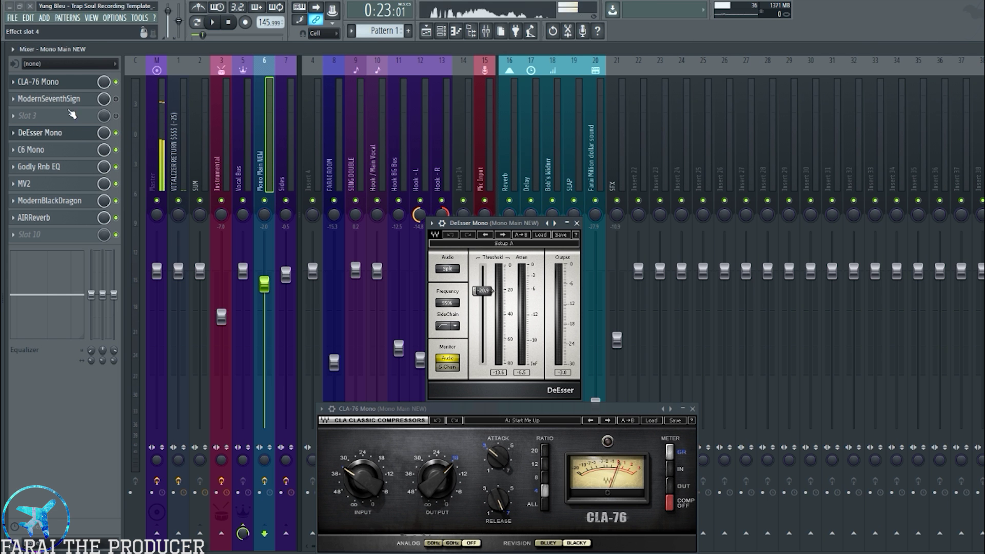
drag(502, 226, 511, 135)
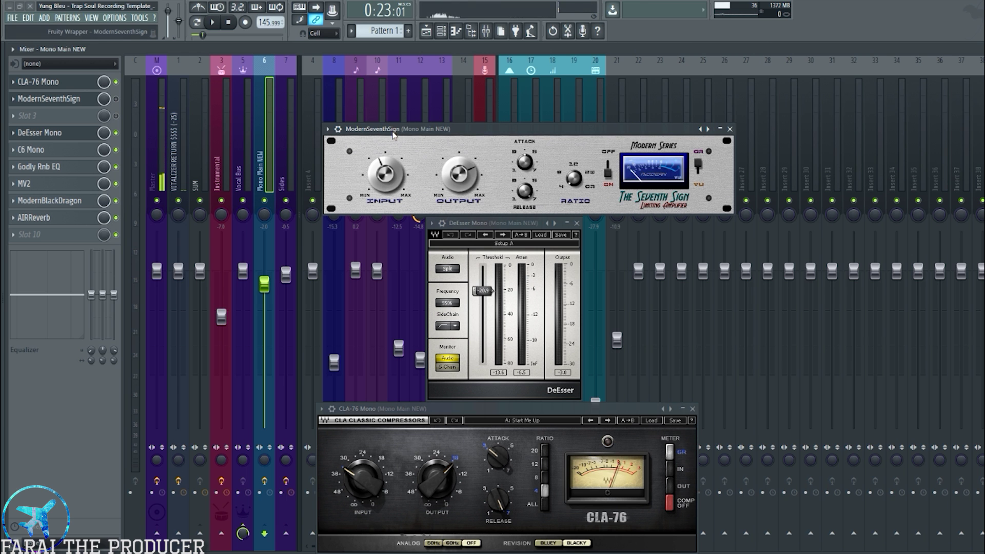
mouse_move(608, 131)
mouse_down()
mouse_move(592, 444)
mouse_move(603, 130)
mouse_up()
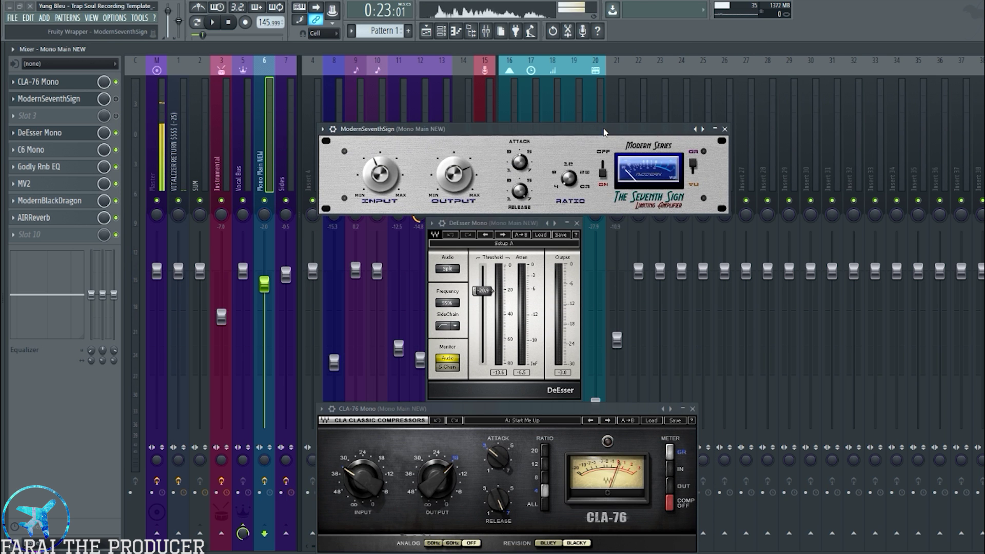
Compare CLA-76 Mono with ModernSeventhSign on the vocal by alternating them during playback, keep CLA-76 enabled and close ModernSeventhSign
click(117, 83)
key(space)
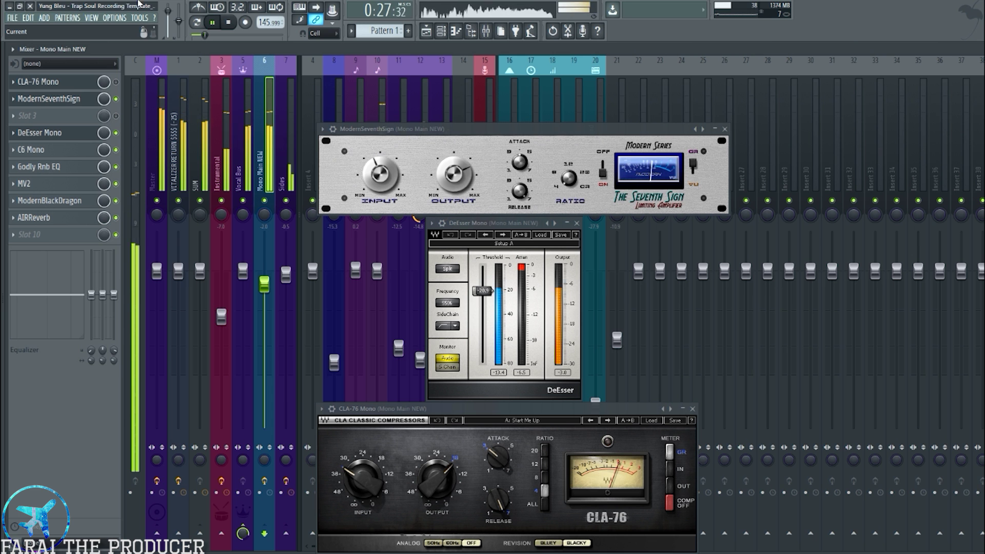
click(117, 99)
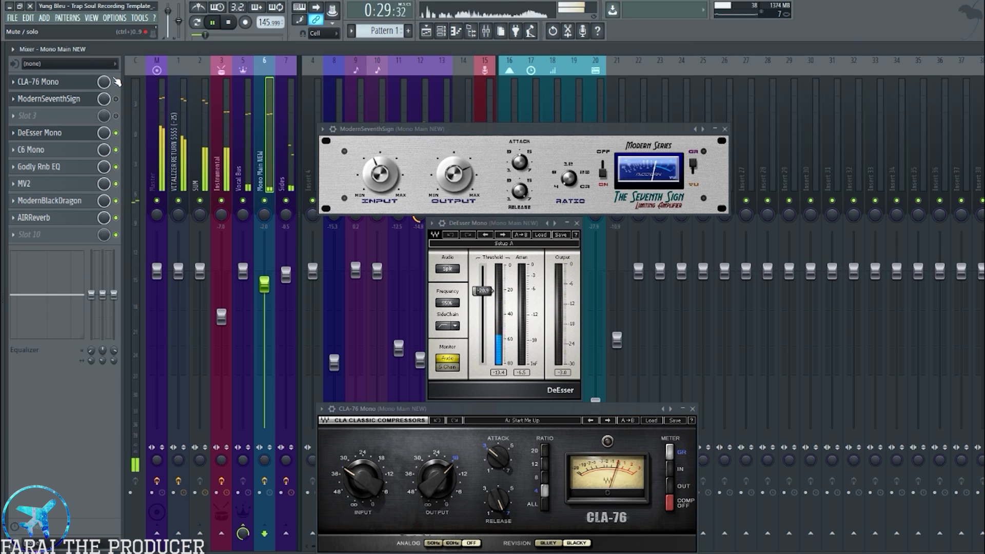
click(117, 82)
click(117, 99)
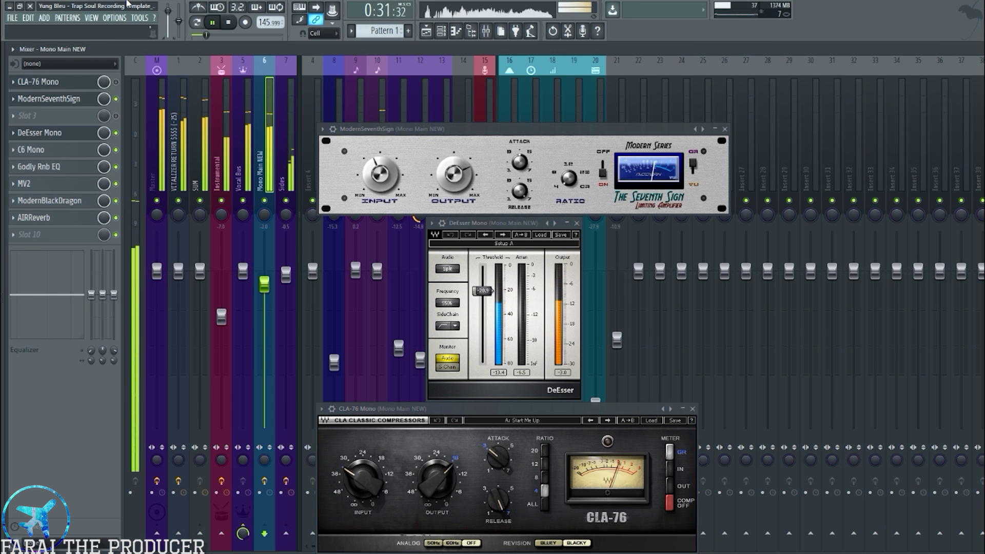
key(space)
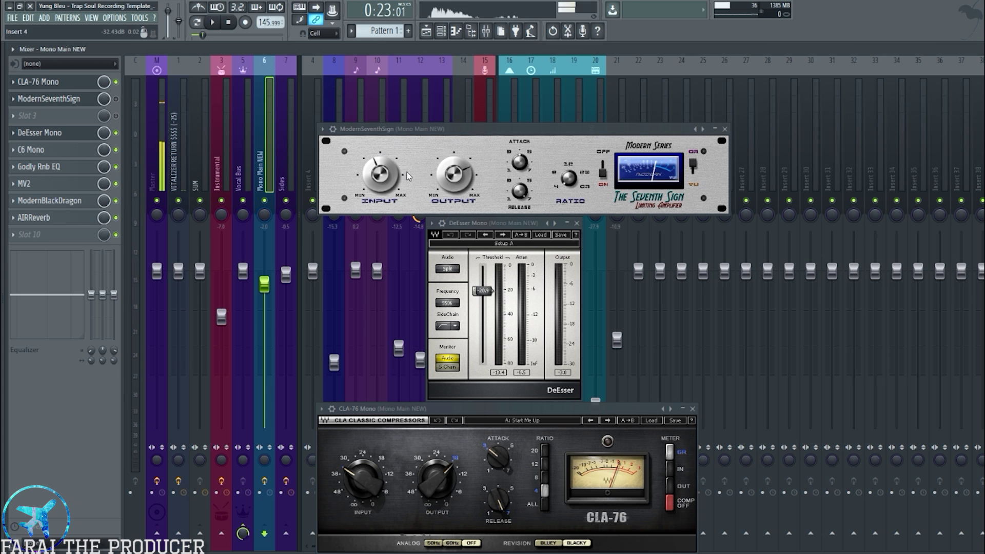
click(725, 129)
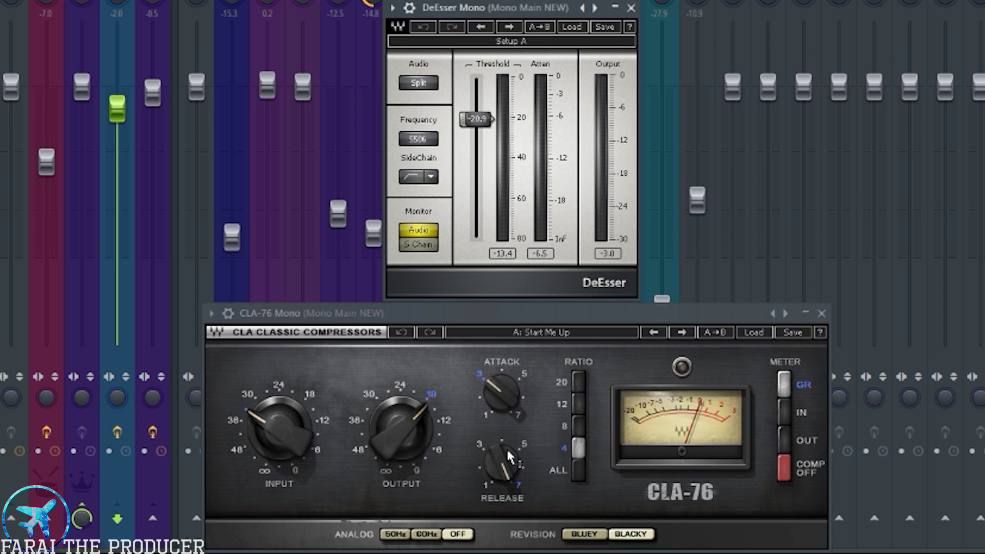
Try the CLA-76 release at 1 while watching gain reduction, and return the release to 7
mouse_move(517, 458)
mouse_down()
mouse_move(517, 467)
mouse_move(517, 458)
mouse_up()
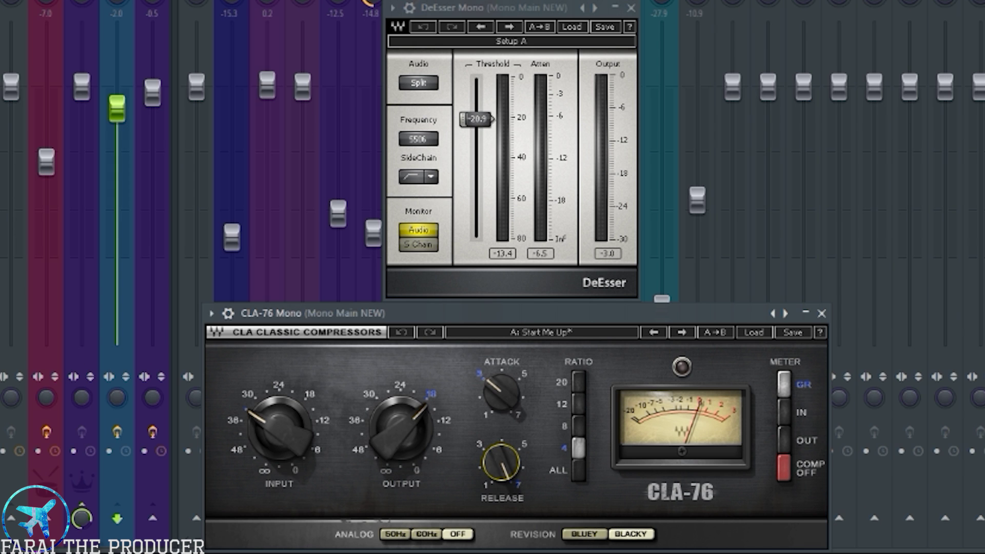
mouse_move(497, 463)
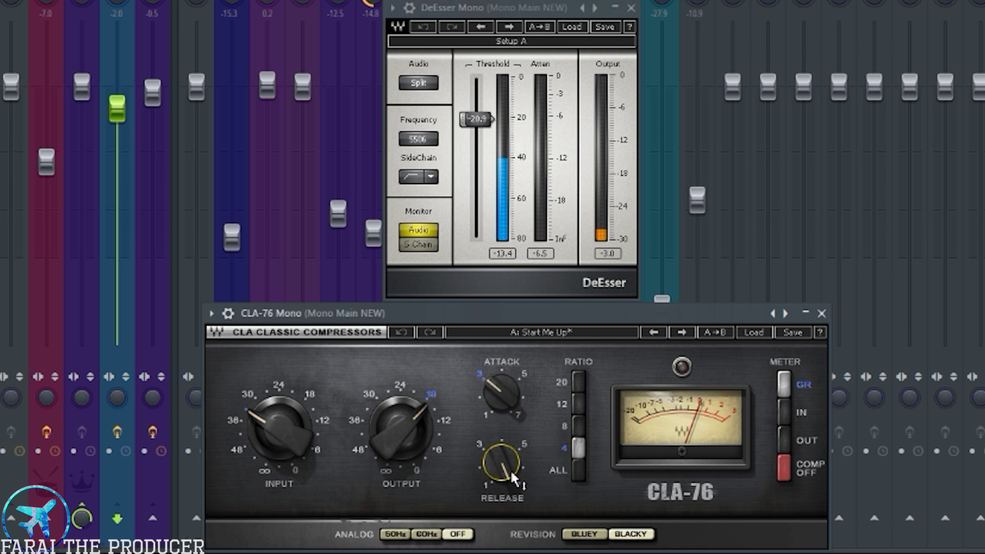
drag(501, 457, 506, 454)
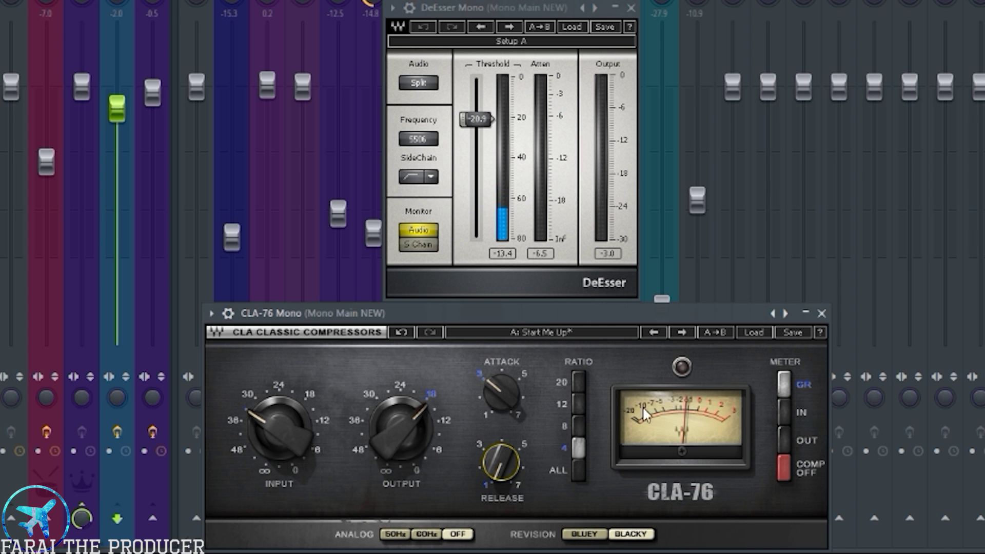
mouse_move(510, 475)
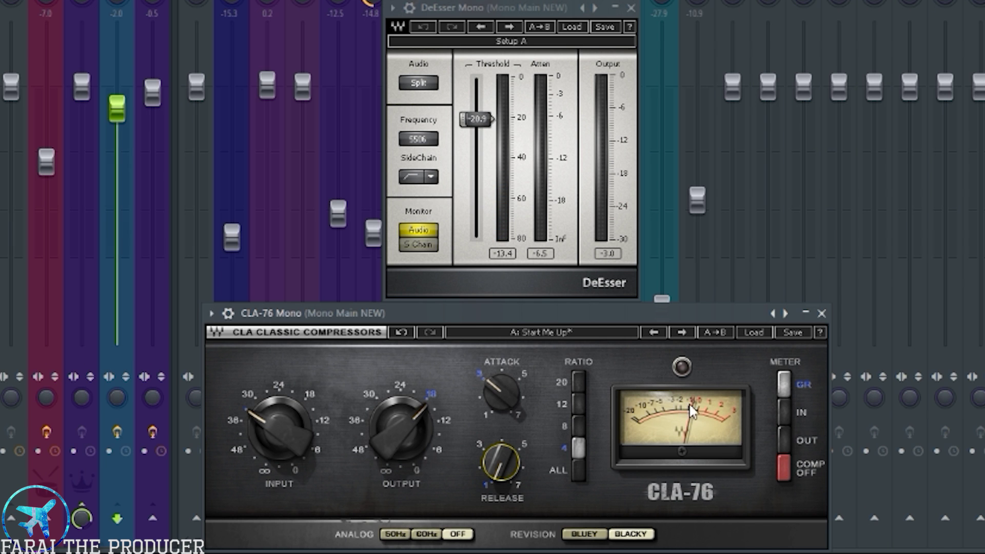
drag(500, 477, 499, 458)
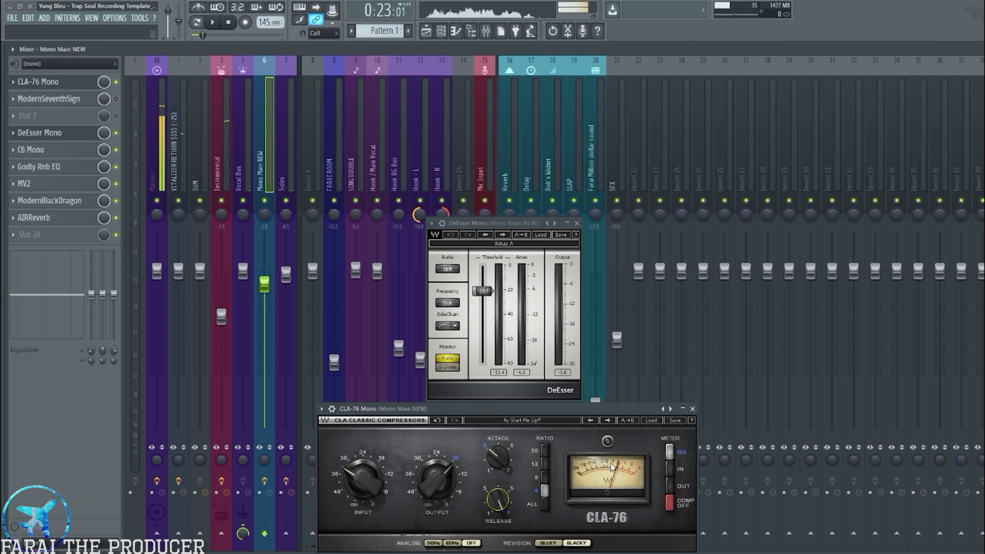
Close the CLA-76 Mono window and look through the DeEsser Mono factory presets without loading one
click(692, 409)
mouse_move(512, 226)
mouse_down()
mouse_move(513, 204)
mouse_move(506, 216)
mouse_up()
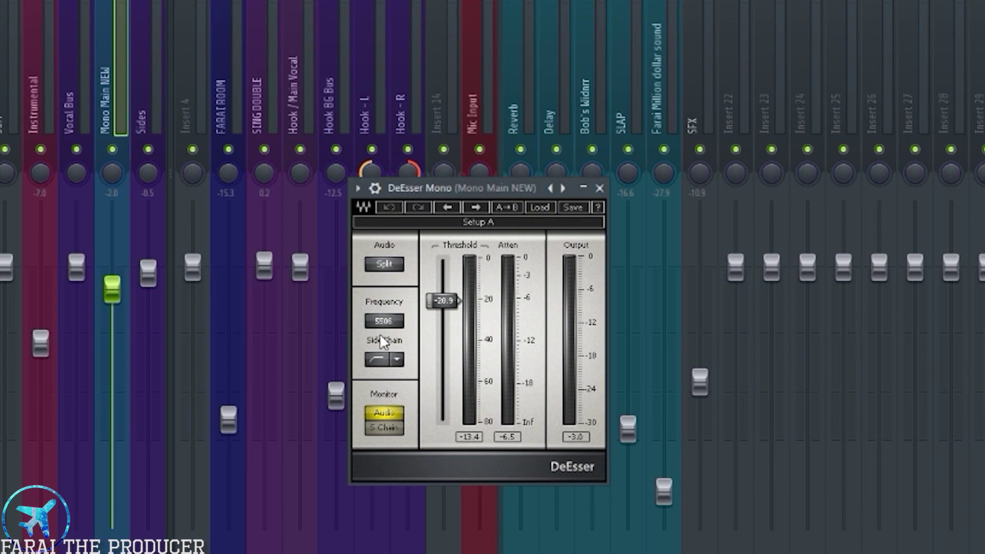
click(540, 208)
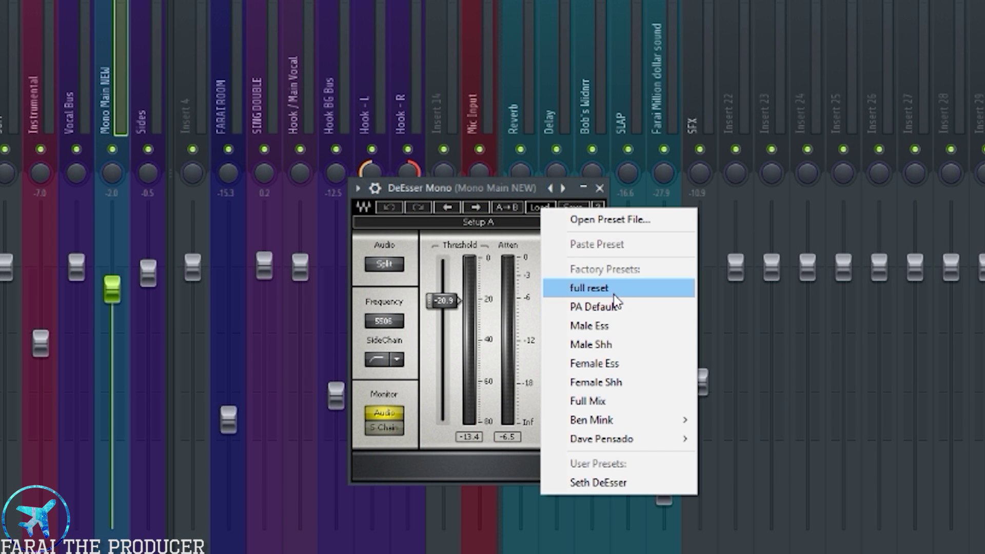
click(461, 191)
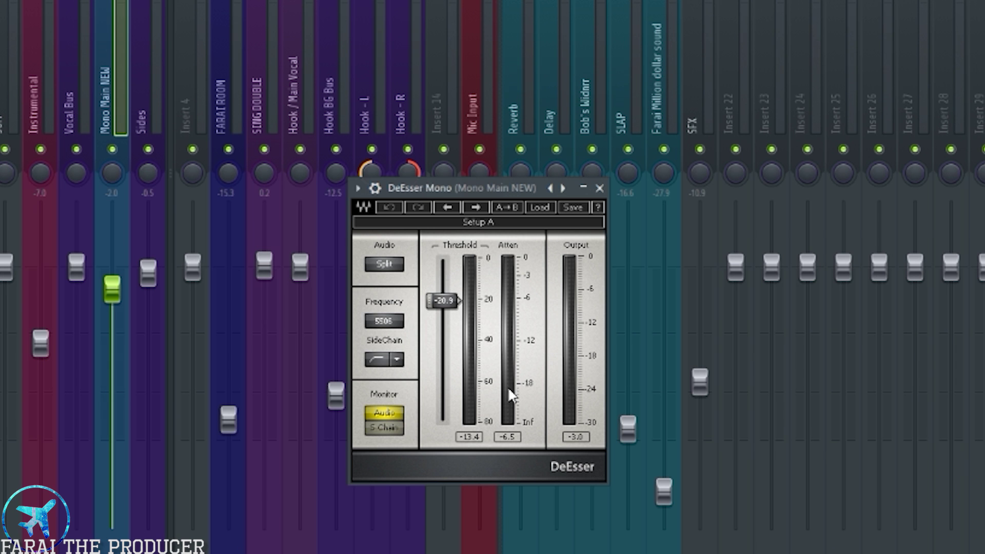
Play the vocal while watching the DeEsser and the playlist, stop playback and close the DeEsser window
key(space)
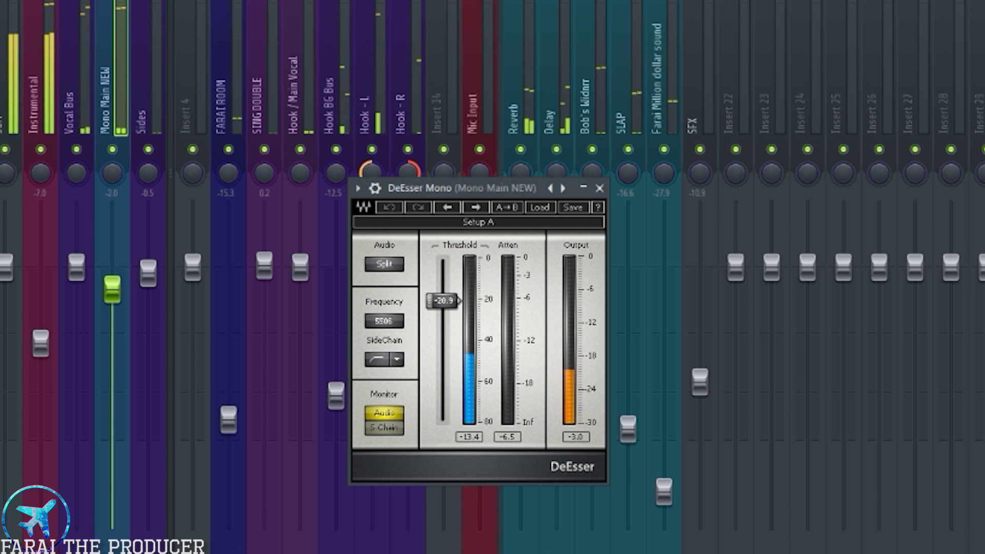
key(F5)
key(space)
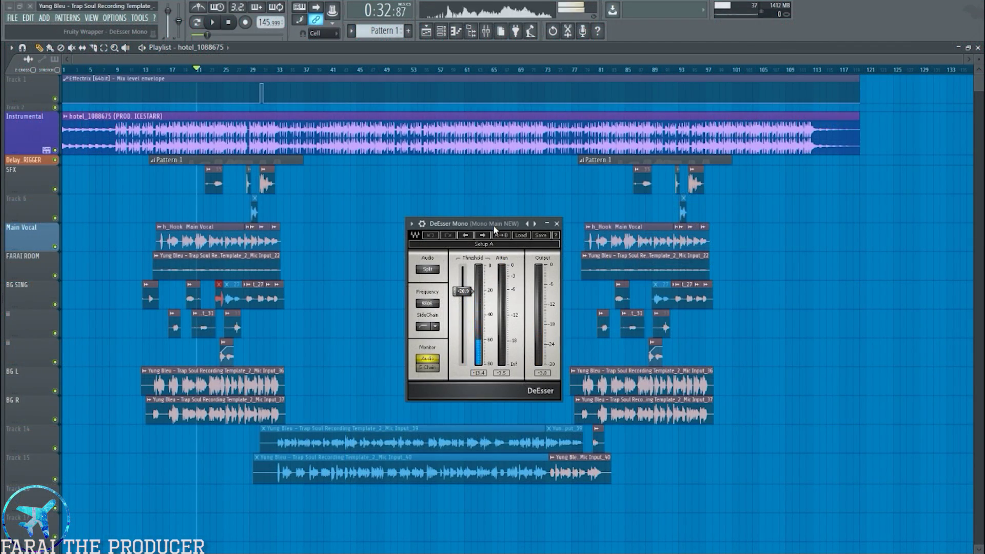
click(557, 223)
Open the C6 Mono multiband compressor on the Mono Main NEW mixer insert and place its window below the channel names
key(F9)
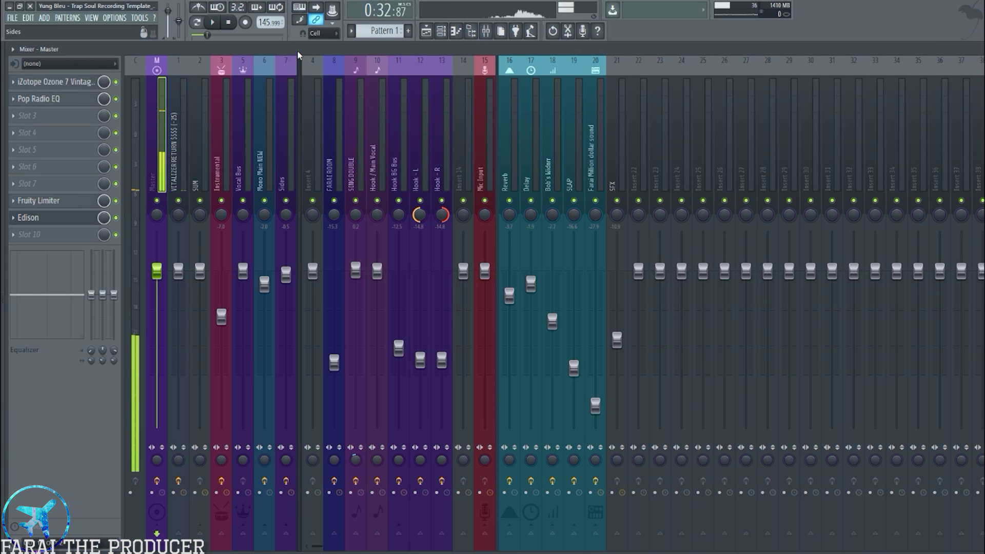
click(265, 133)
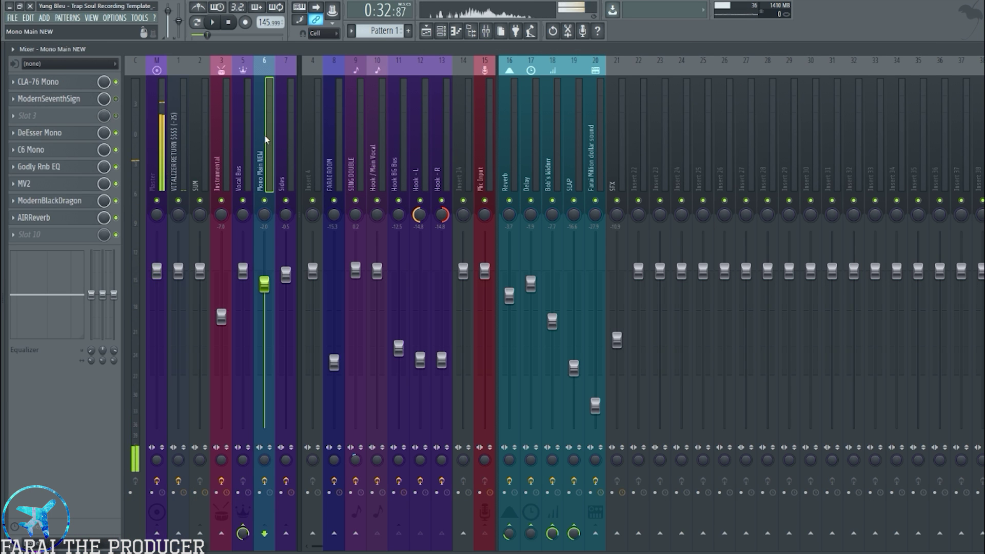
click(78, 153)
drag(447, 123, 444, 225)
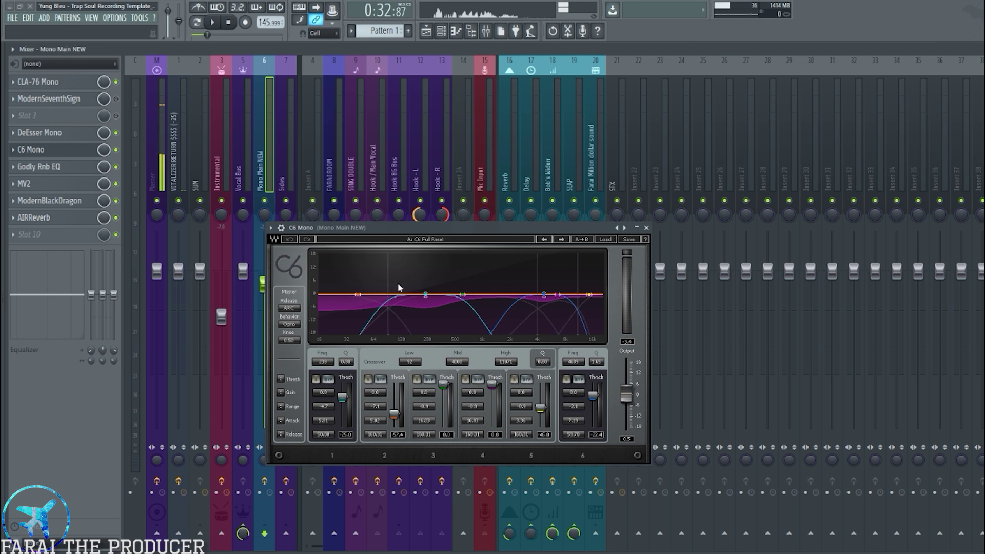
drag(347, 228, 370, 237)
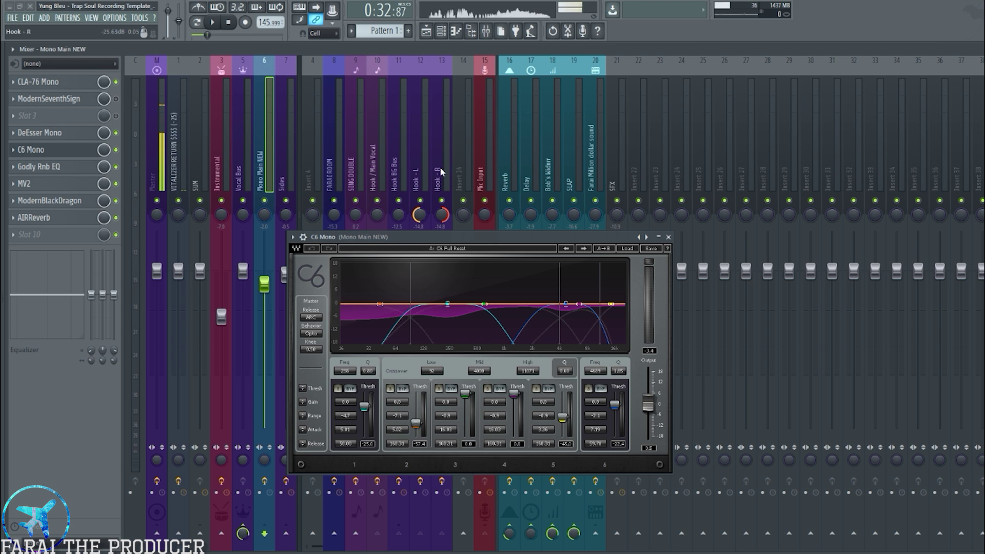
drag(408, 235, 375, 231)
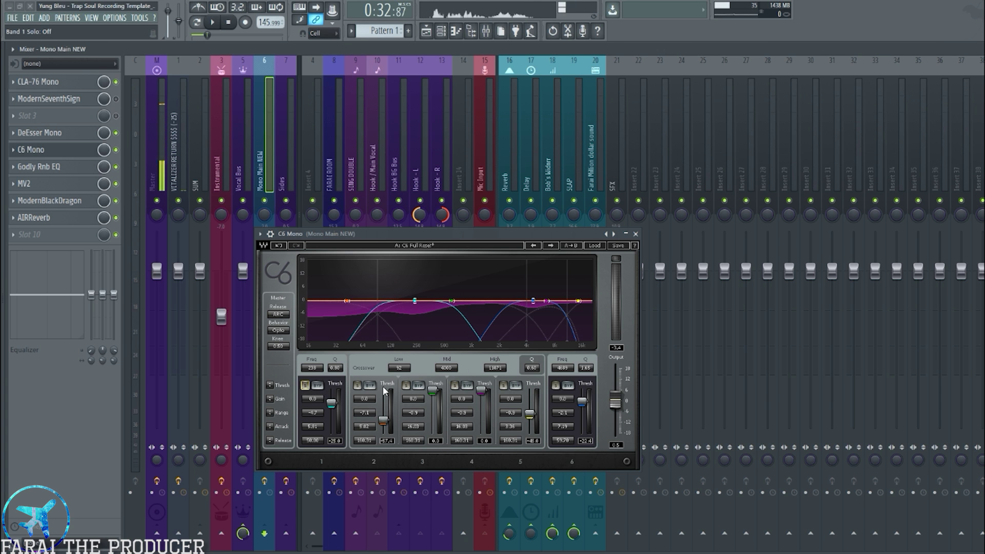
Toggle solo on C6 bands 3, 1 and 5 in turn, and play the vocal briefly while watching the band meters
click(408, 387)
click(407, 386)
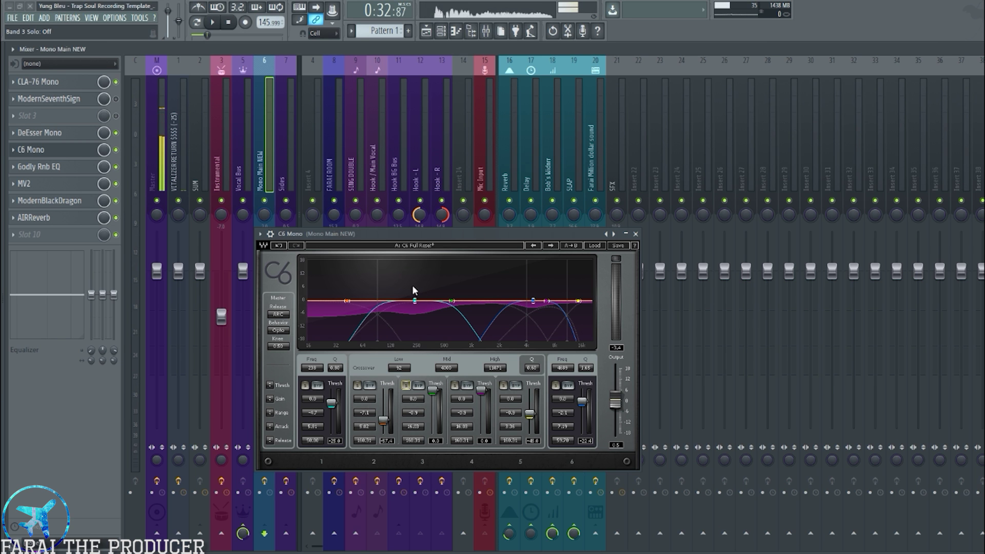
click(304, 385)
click(304, 386)
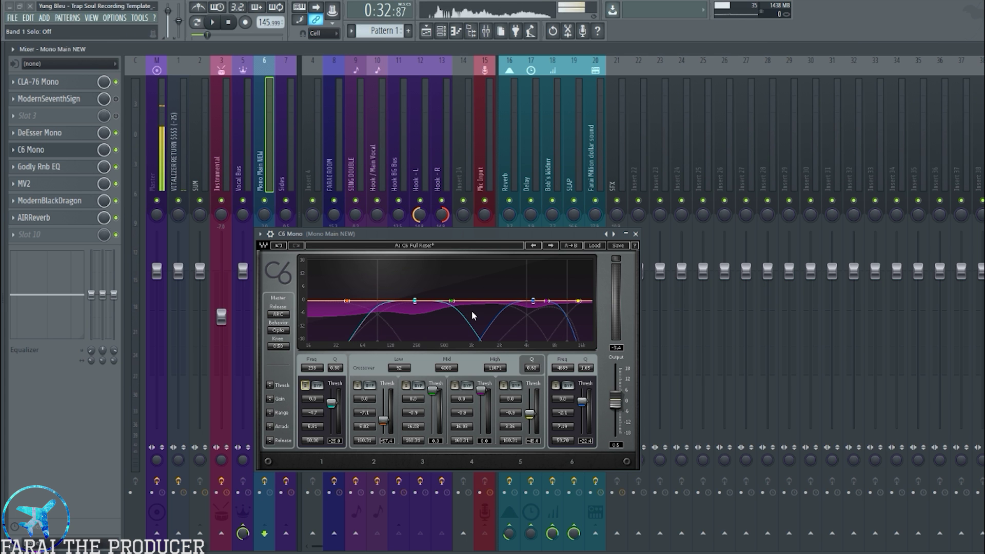
click(503, 386)
click(504, 386)
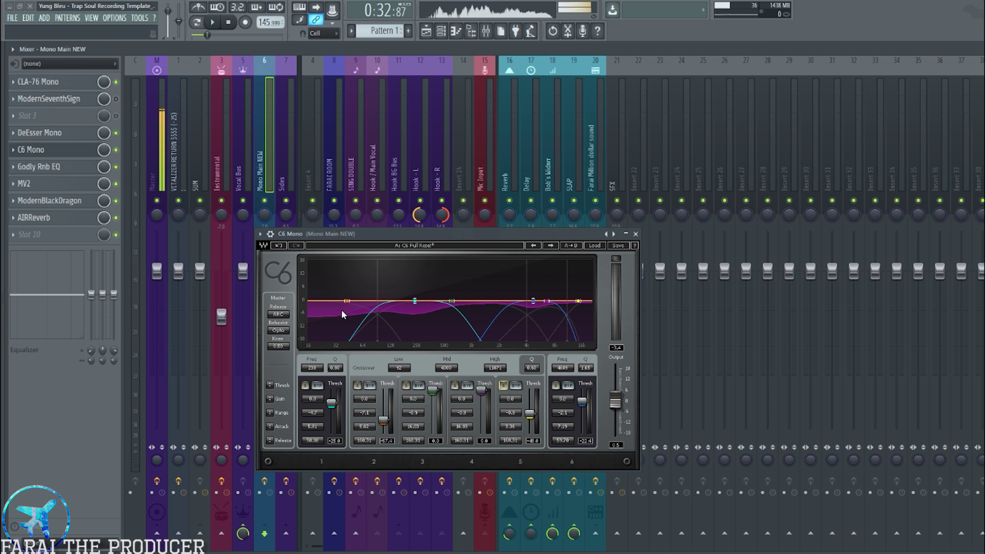
key(space)
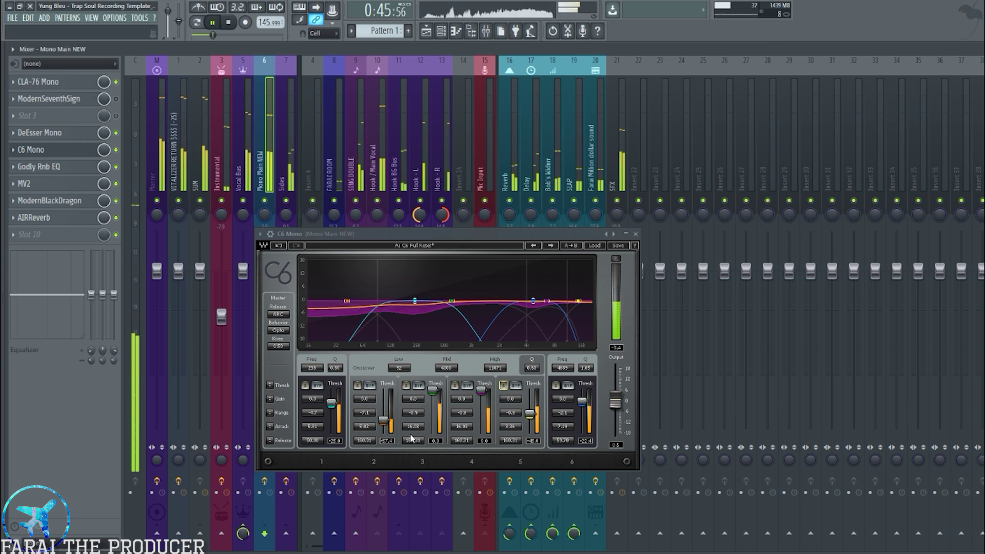
key(space)
Compare gain boosts on C6 bands 1 and 2 with 0 during playback, leaving band 1 gain at 1.9 and band 2 gain at 0
drag(368, 399, 367, 391)
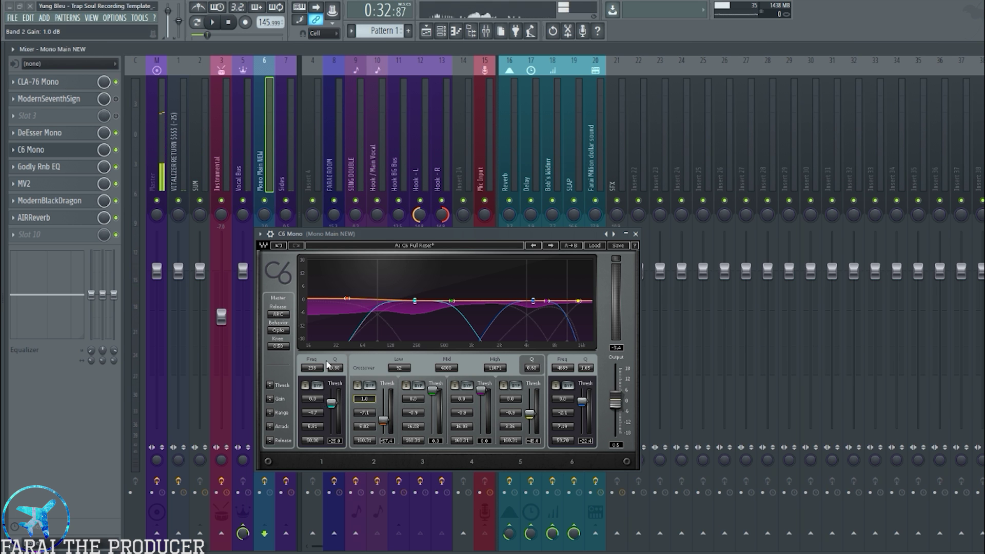
drag(313, 399, 314, 383)
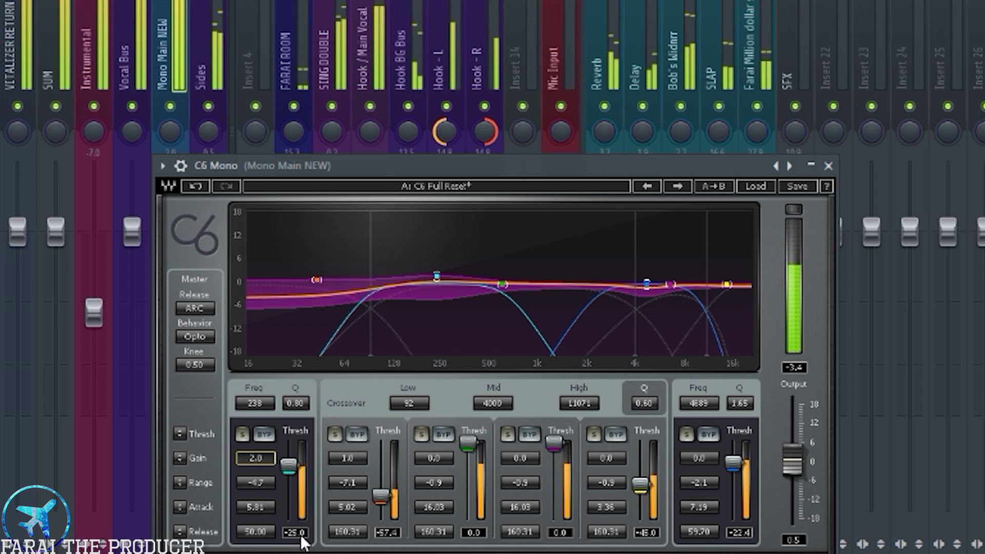
alt+click(260, 456)
alt+click(354, 455)
drag(354, 454, 354, 457)
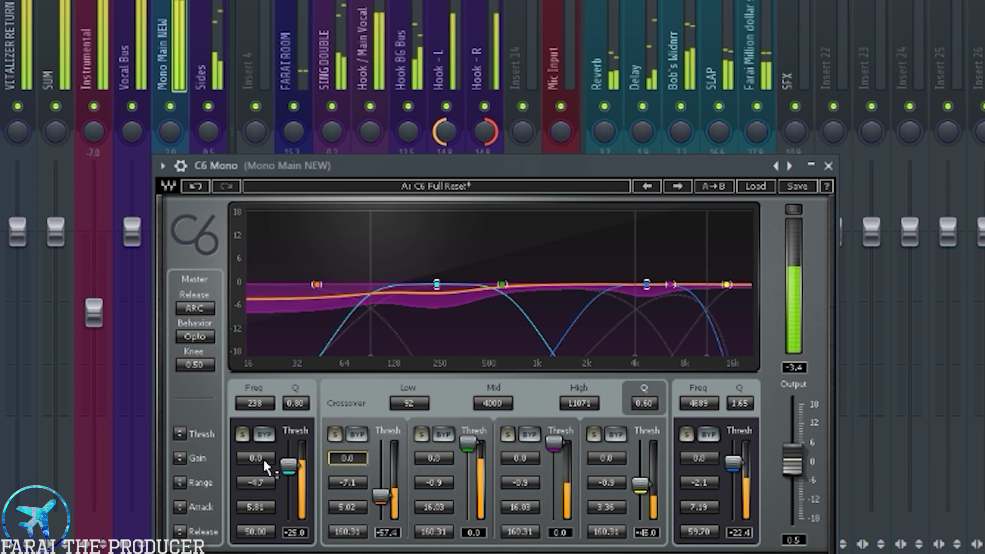
alt+click(342, 451)
drag(261, 460, 260, 454)
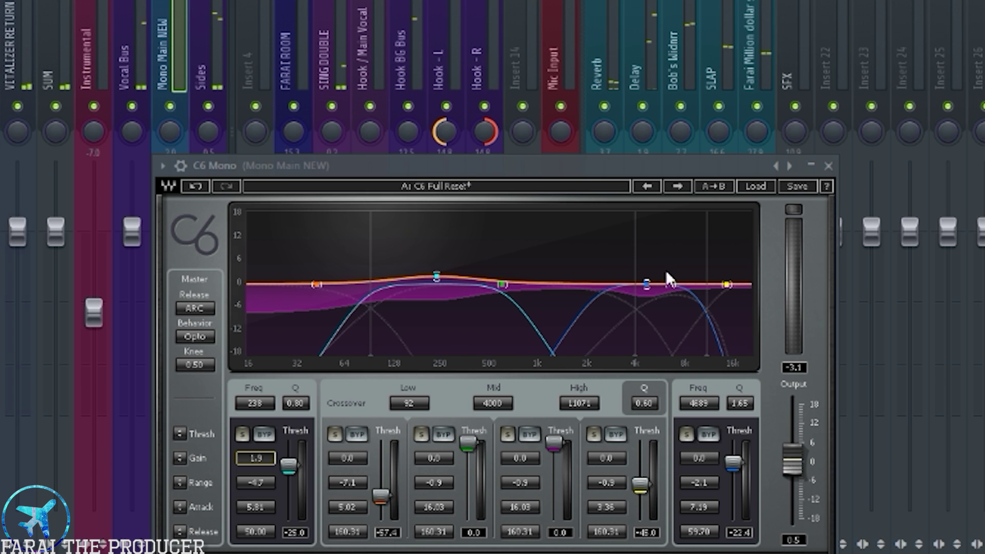
Try C6 band 6 gain at 1.0 and 1.7 while playing the vocal, and reduce the boost again
click(686, 434)
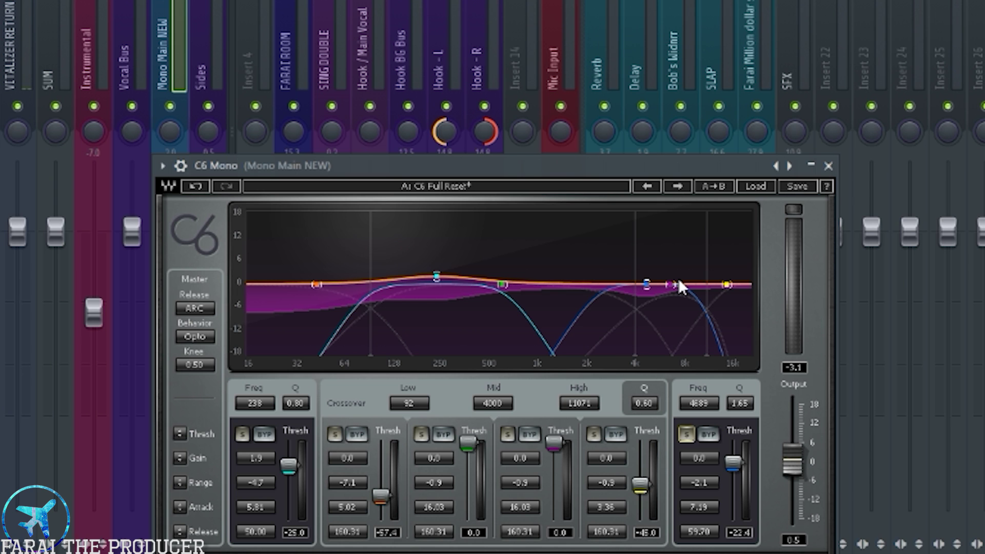
drag(705, 461, 705, 444)
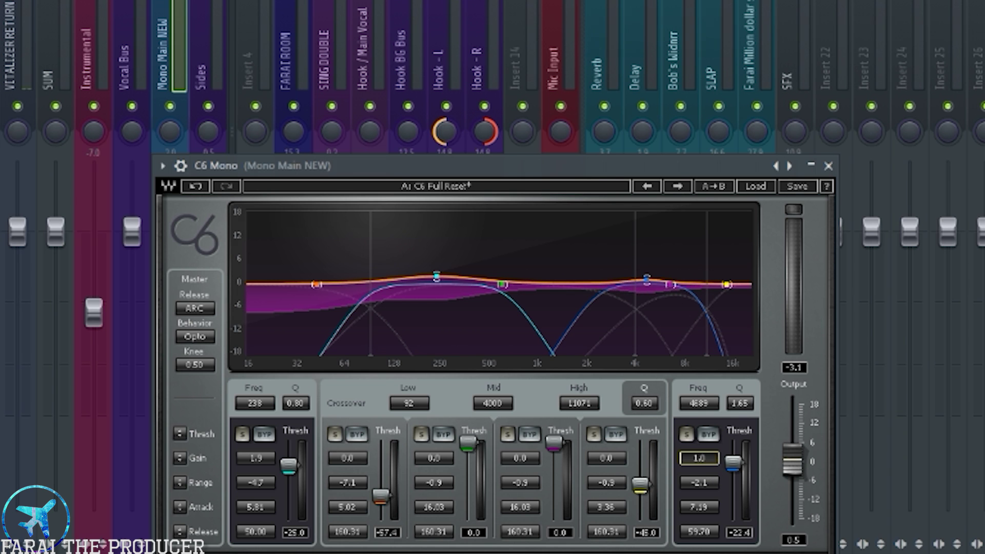
key(space)
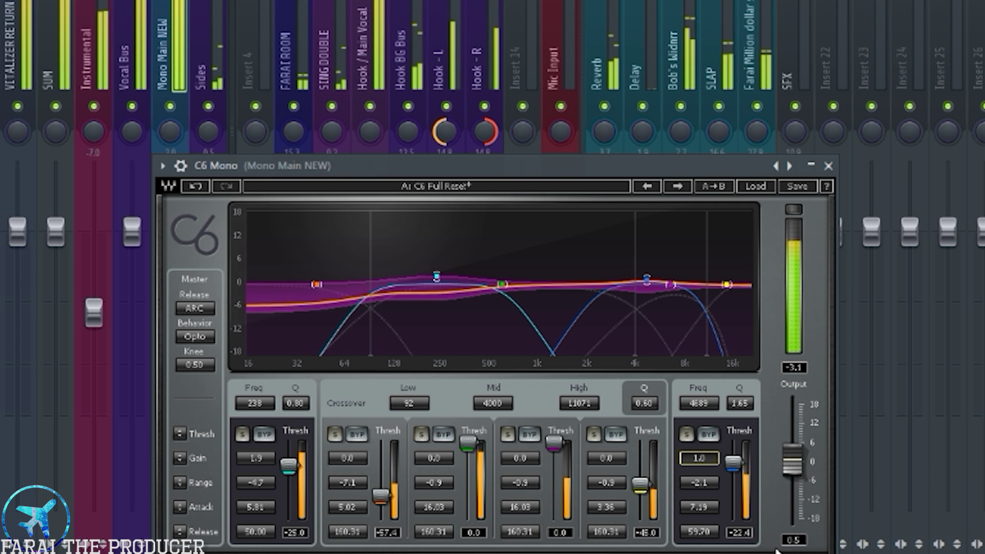
mouse_move(699, 458)
mouse_down()
mouse_move(700, 445)
mouse_move(699, 454)
mouse_up()
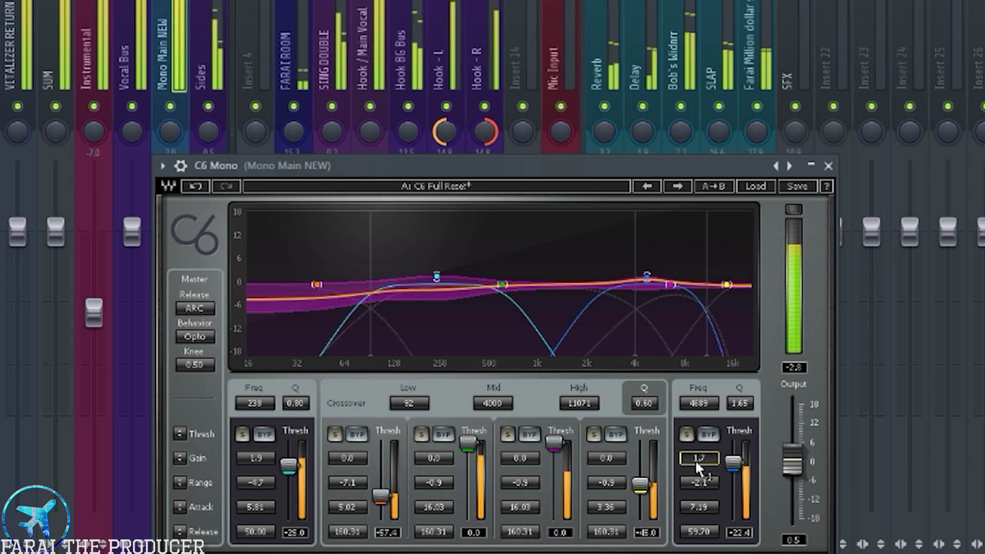
drag(698, 457, 698, 458)
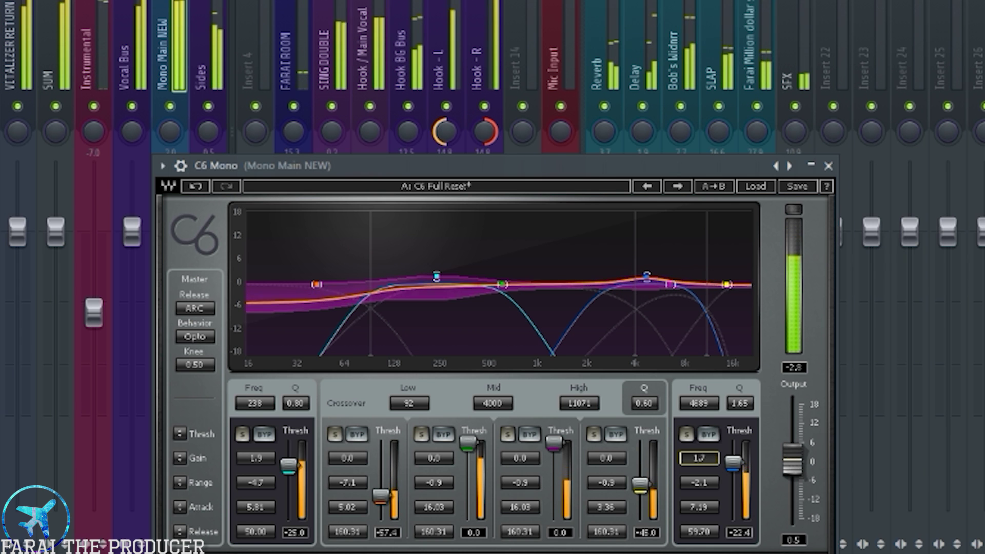
drag(706, 460, 705, 479)
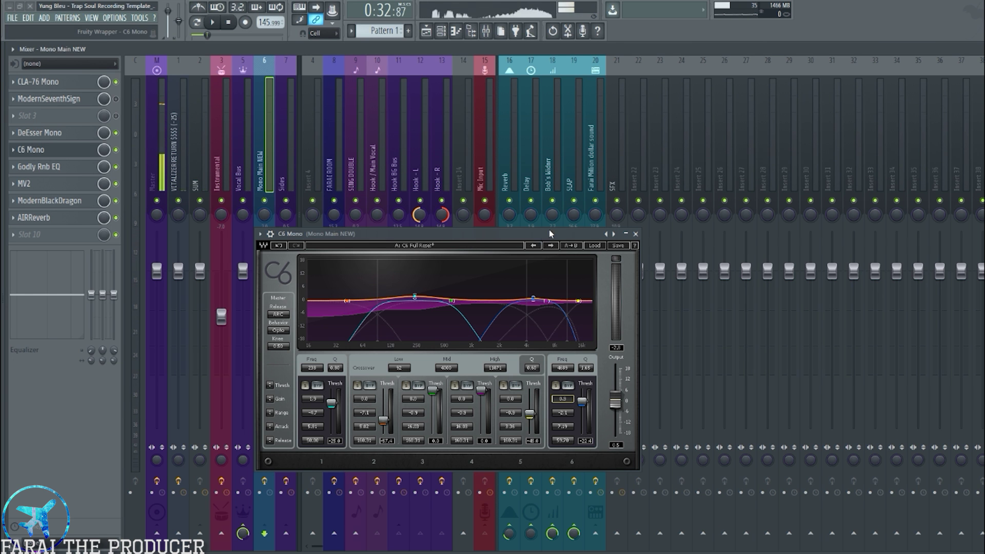
Move the C6 Mono window clear of the mixer faders and close it
drag(549, 234, 536, 195)
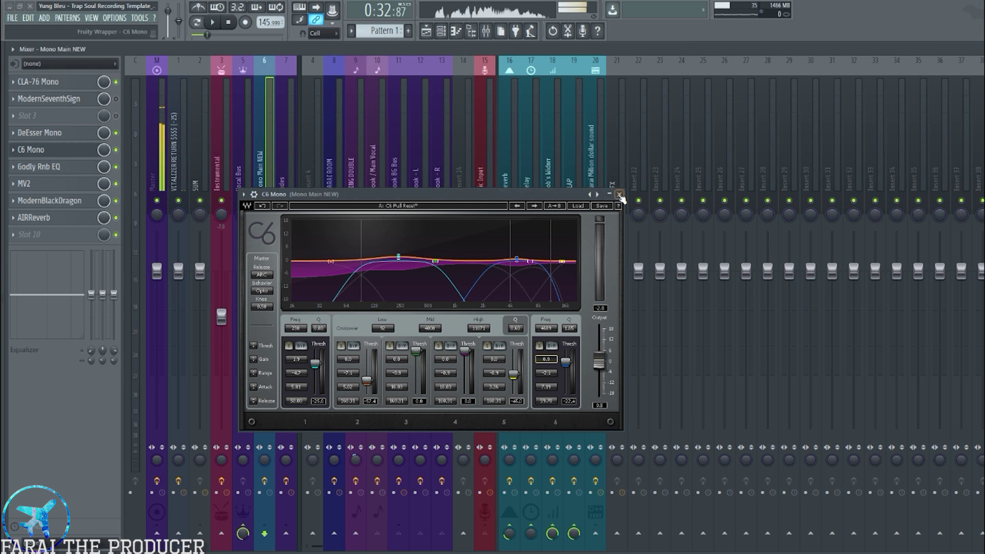
drag(542, 193, 583, 192)
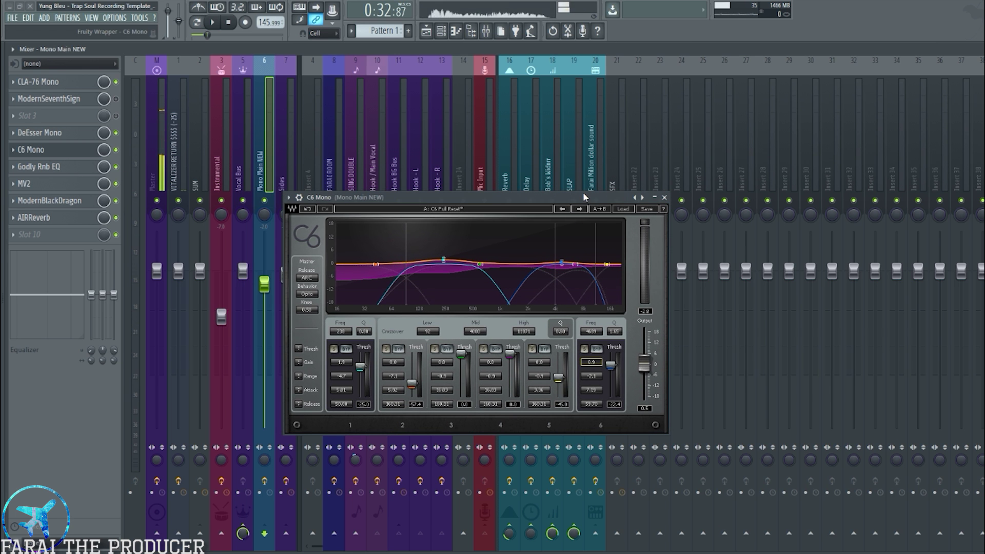
click(663, 197)
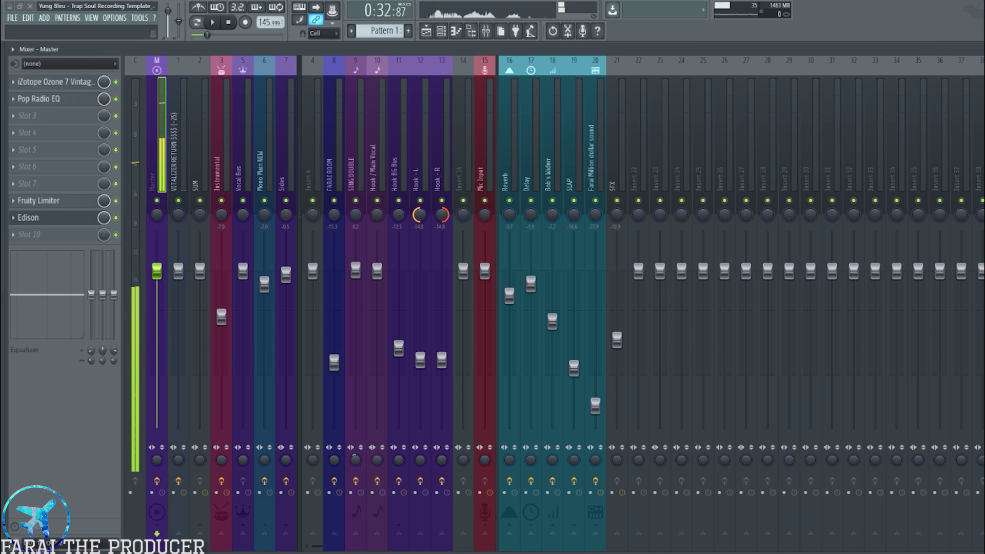
Open the Godly Rnb EQ on the Mono Main NEW insert and move its window higher over the mixer
click(264, 129)
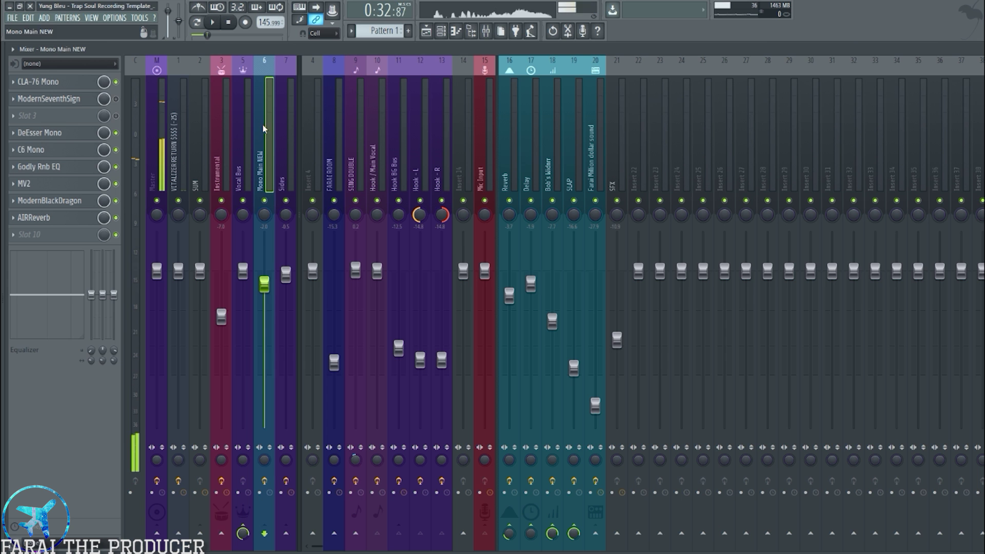
click(56, 168)
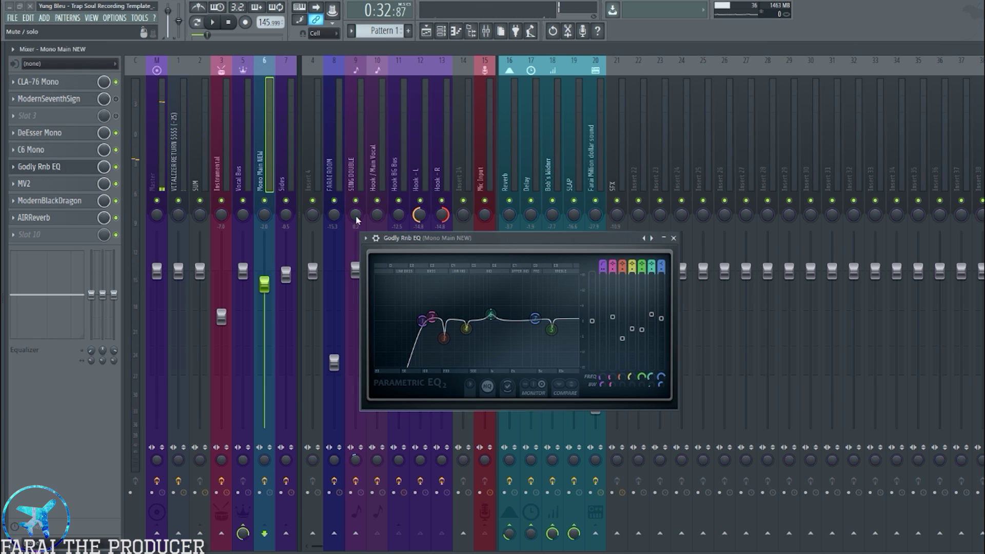
drag(552, 252, 549, 223)
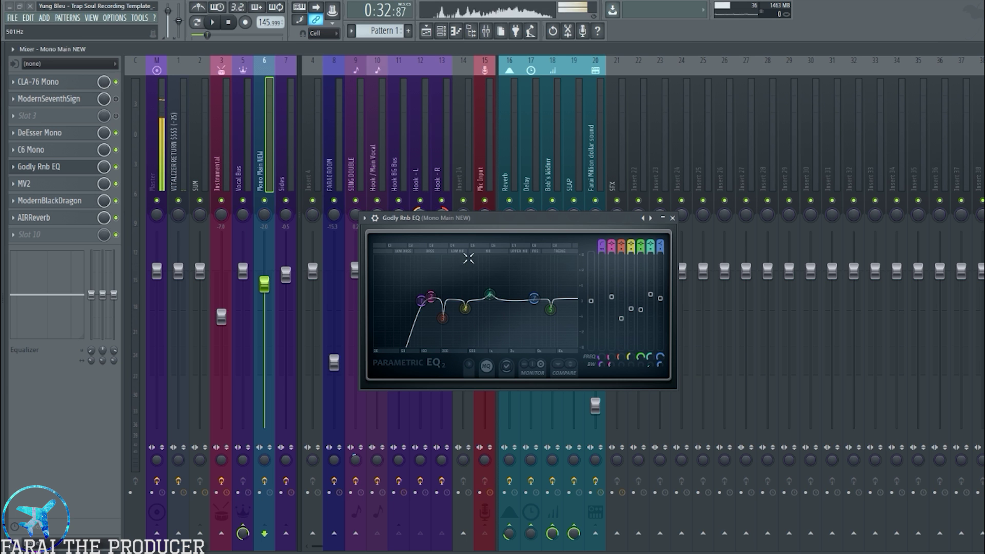
drag(472, 220, 441, 191)
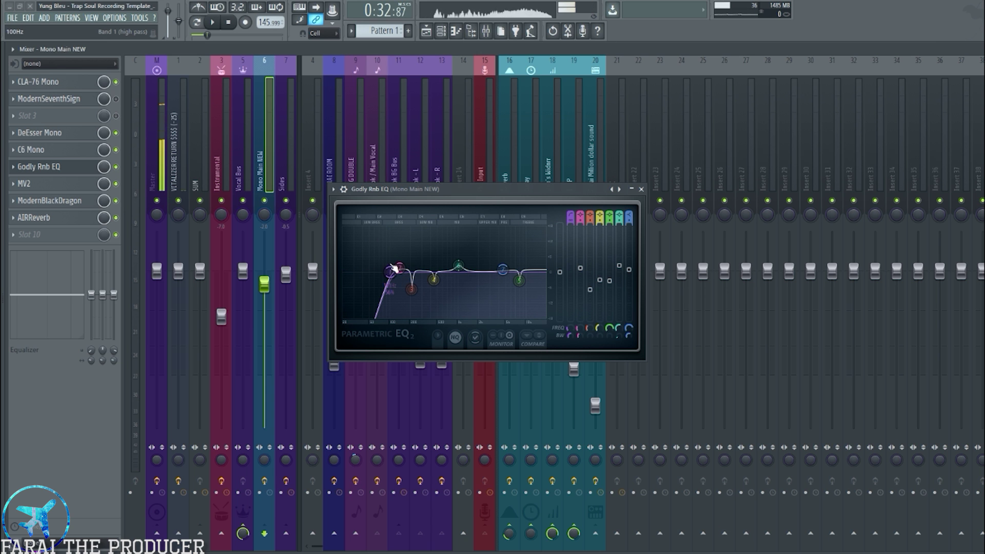
Try other frequency and slope settings on the EQ's band 1 high-pass filter, and restore the original settings
drag(569, 328, 569, 324)
key(ctrl+z)
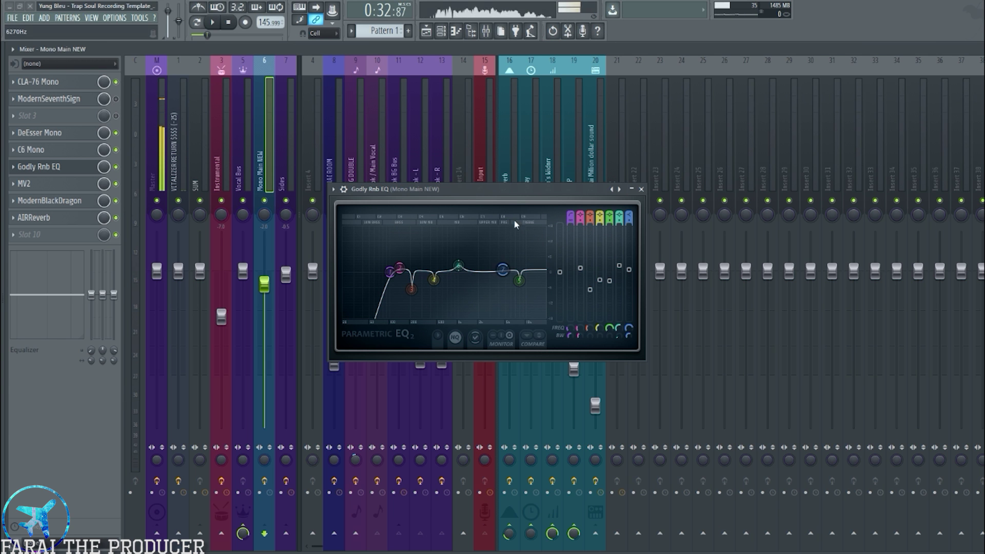
drag(571, 221, 571, 215)
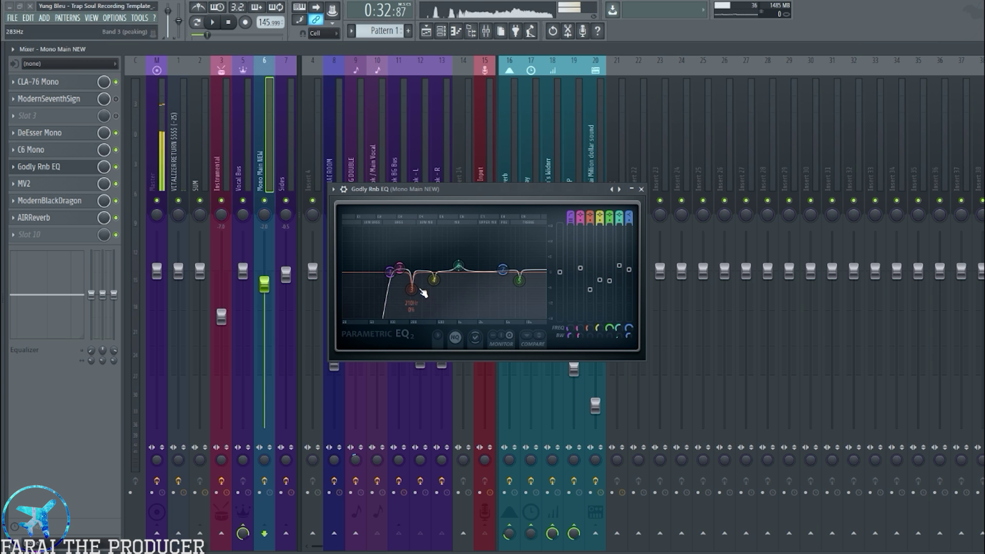
drag(573, 226, 573, 230)
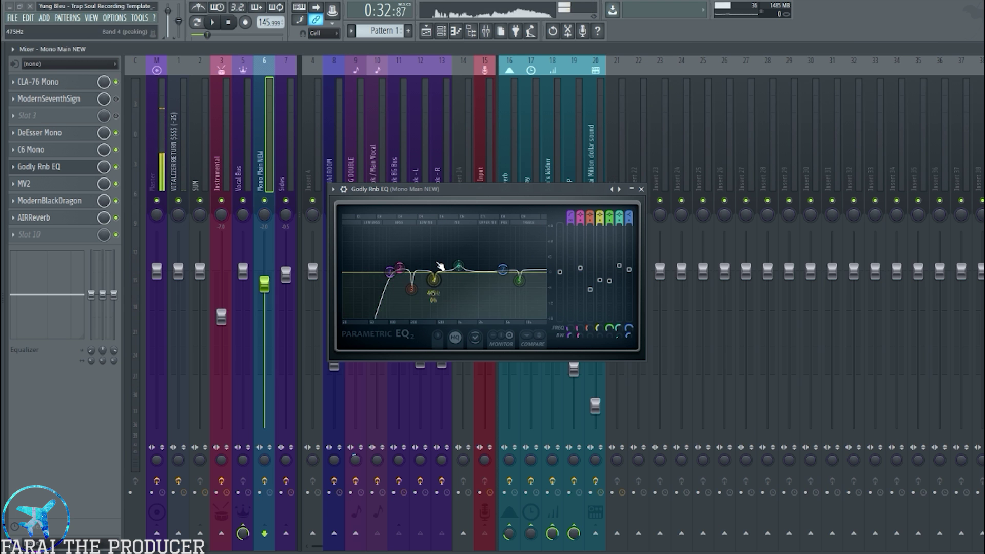
drag(581, 269, 580, 268)
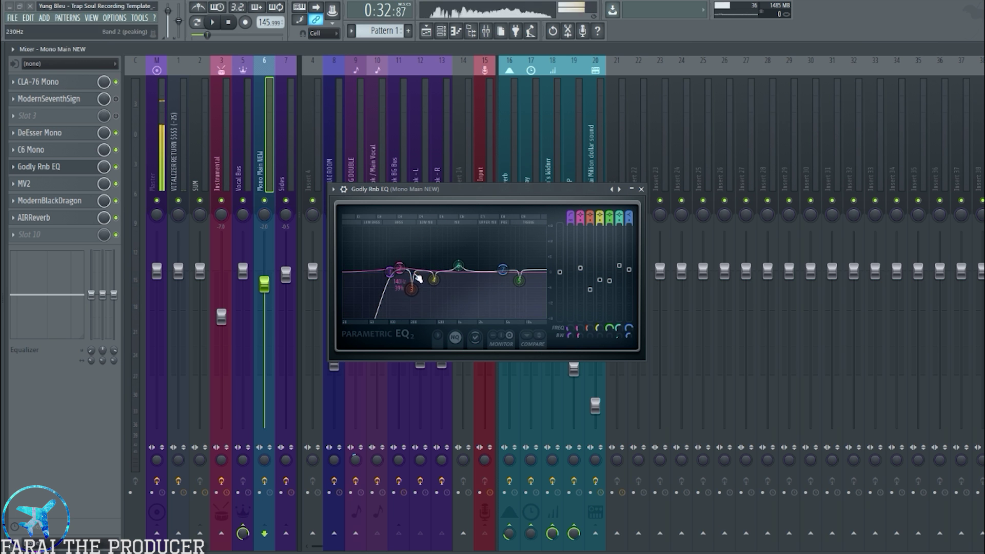
Boost EQ band 3 to its maximum level, play the vocal to hear the resonance, stop playback and undo the boost
drag(594, 298, 597, 260)
key(space)
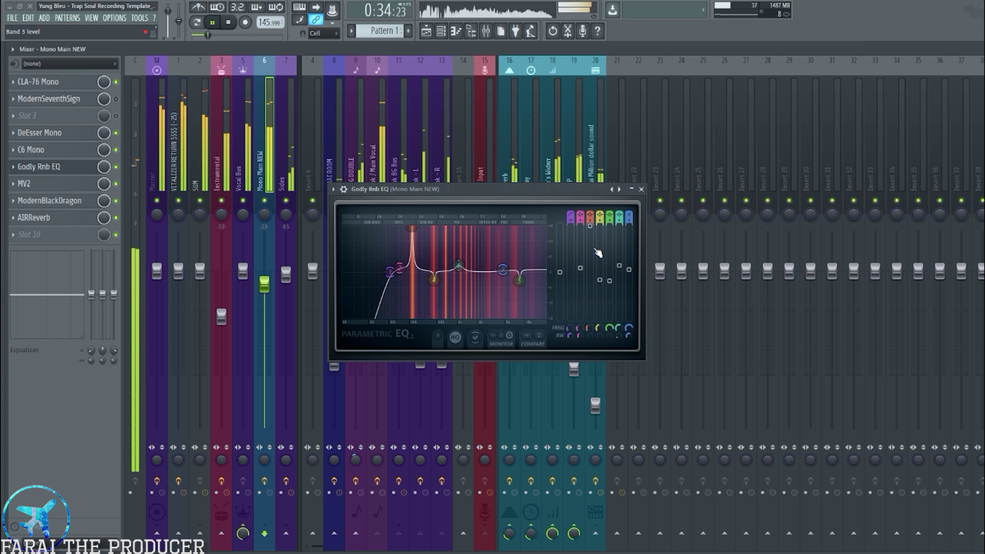
key(space)
key(ctrl+z)
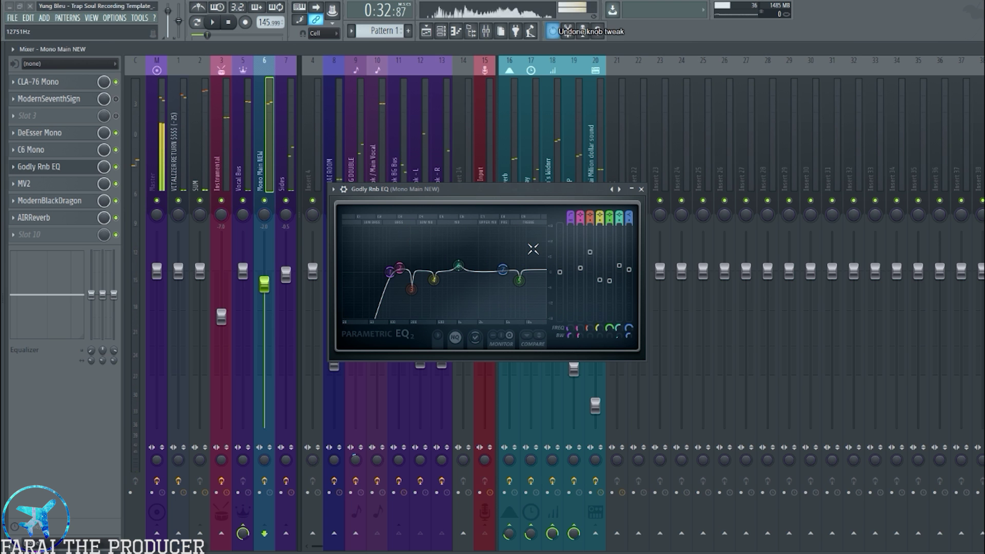
Boost EQ band 4 to its maximum level, audition the vocal, undo the boost and stop playback
drag(428, 187, 414, 156)
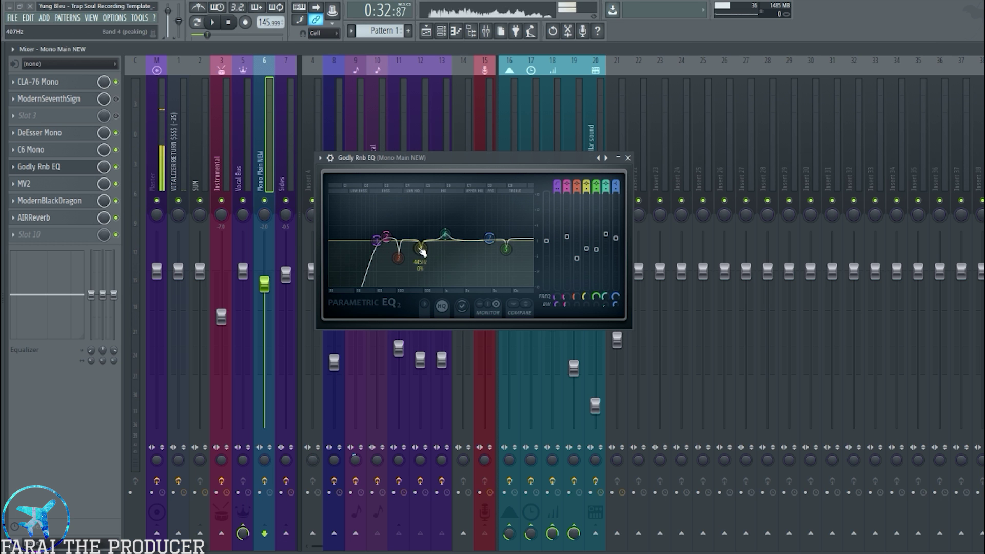
drag(590, 252, 587, 196)
key(space)
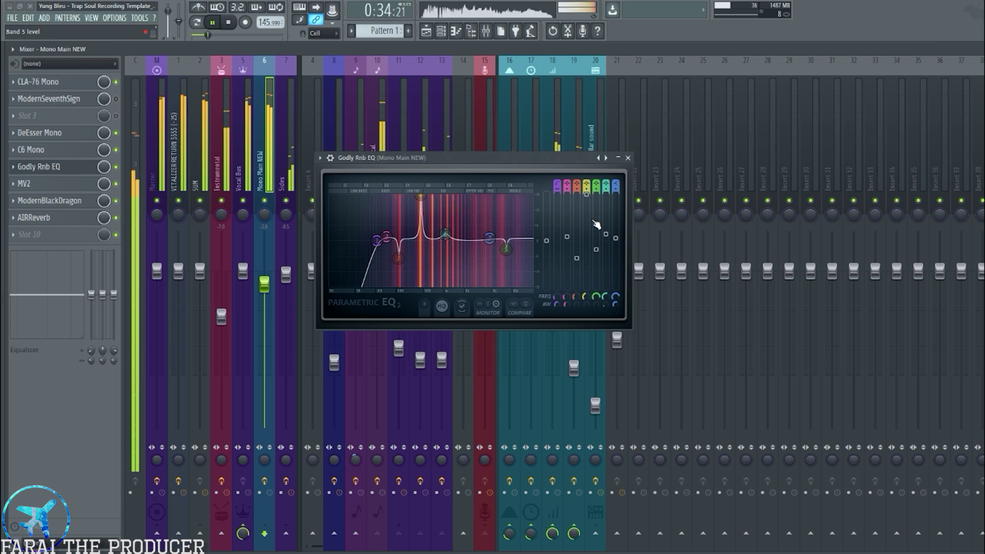
key(ctrl+z)
key(space)
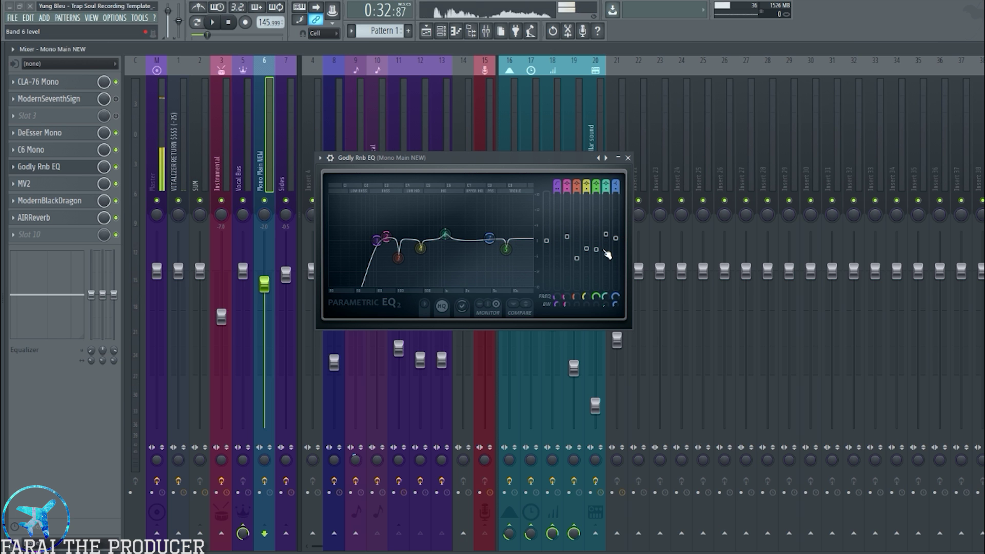
Raise the EQ band 5 level, audition the vocal, stop playback and undo the level change
drag(603, 257, 608, 210)
key(space)
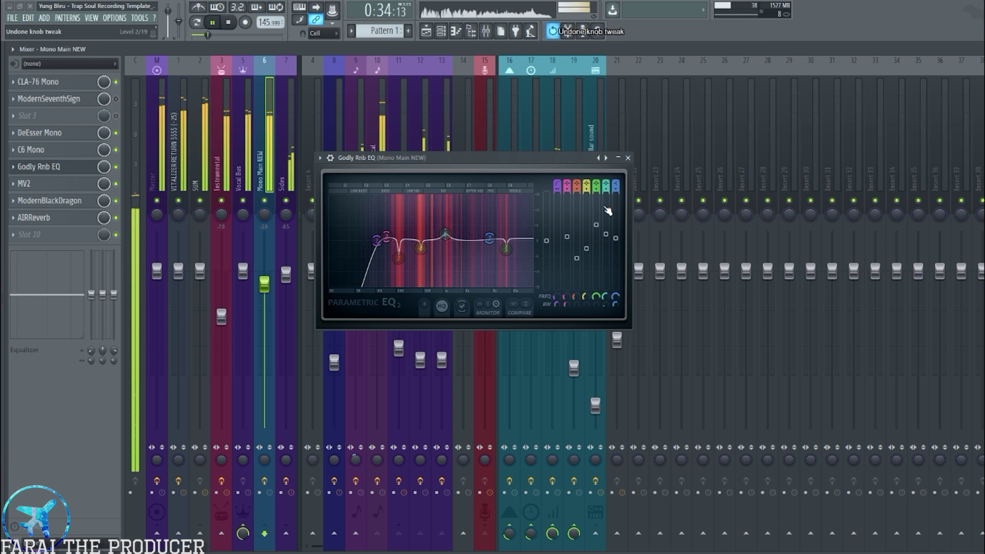
key(space)
key(ctrl+z)
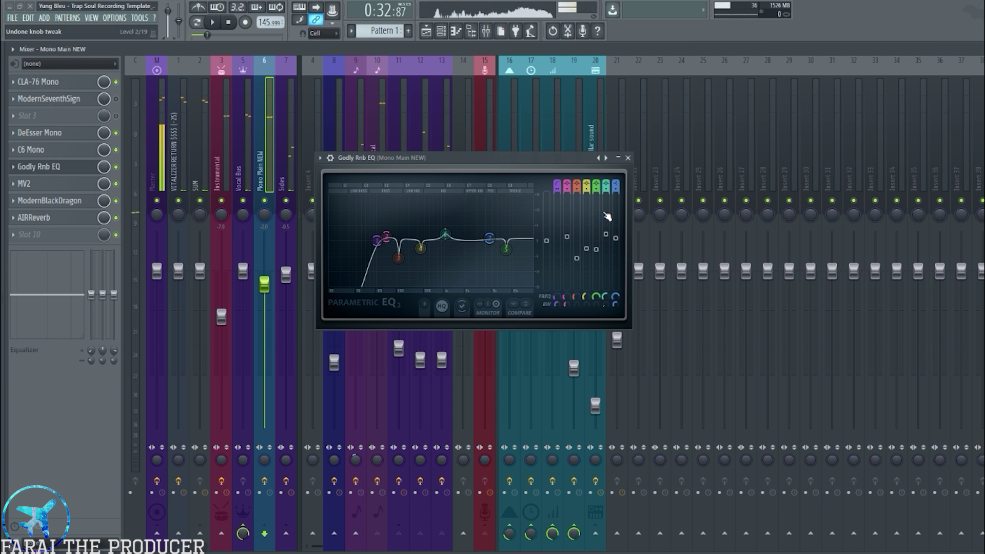
Close the Godly Rnb EQ, and open MV2 on the Mono Main NEW insert with its window moved closer to that channel
drag(591, 160, 610, 185)
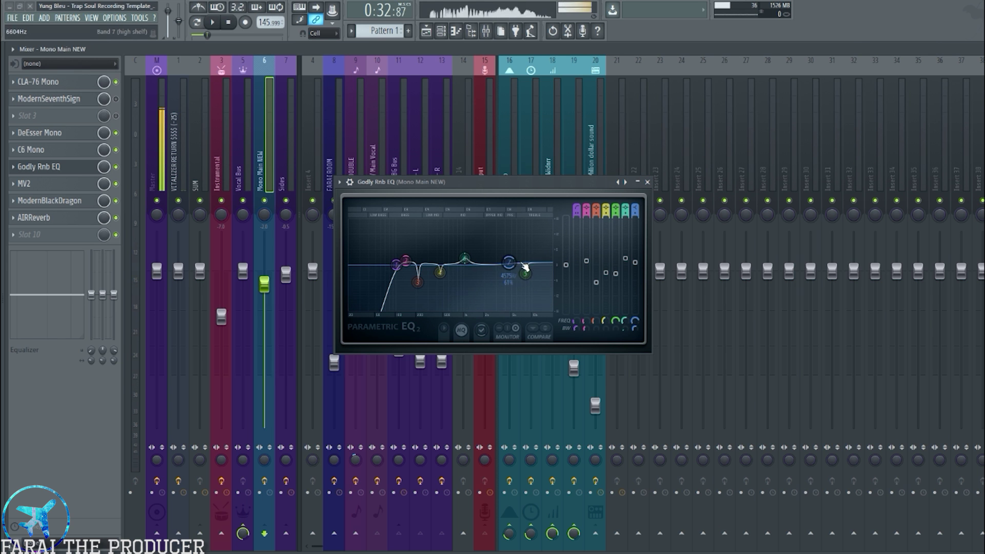
click(648, 182)
click(77, 184)
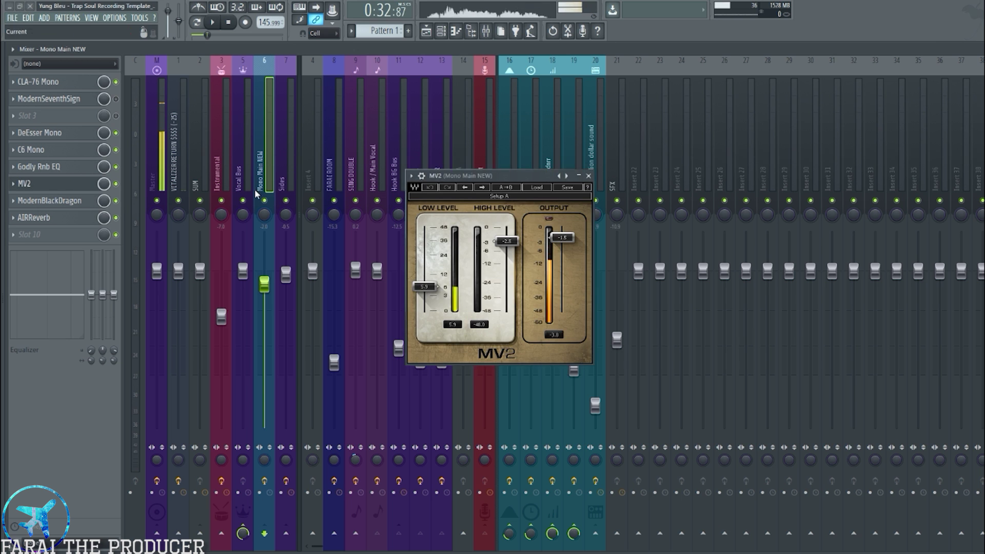
drag(457, 177, 388, 183)
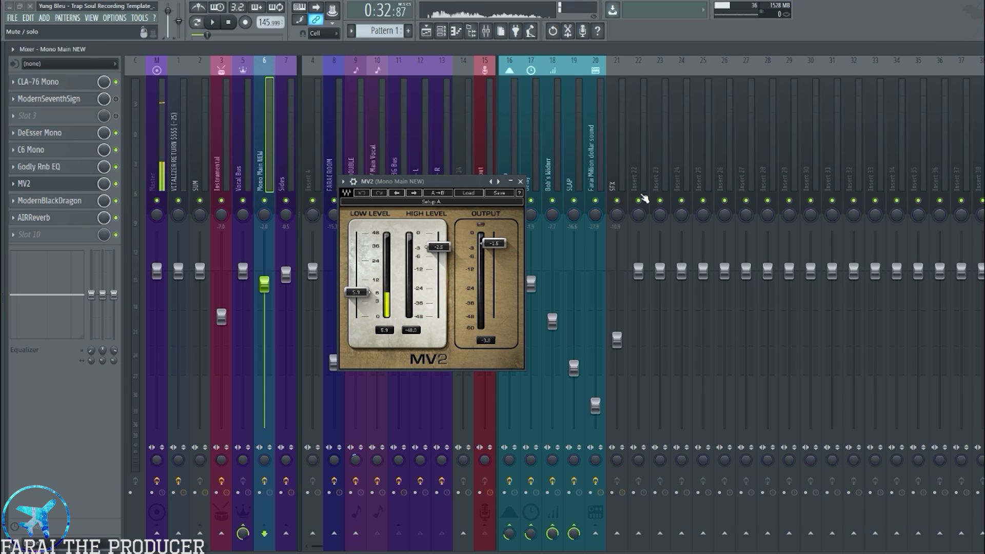
Play the vocal, compare it with MV2 bypassed and enabled, and stop playback
drag(432, 186, 418, 188)
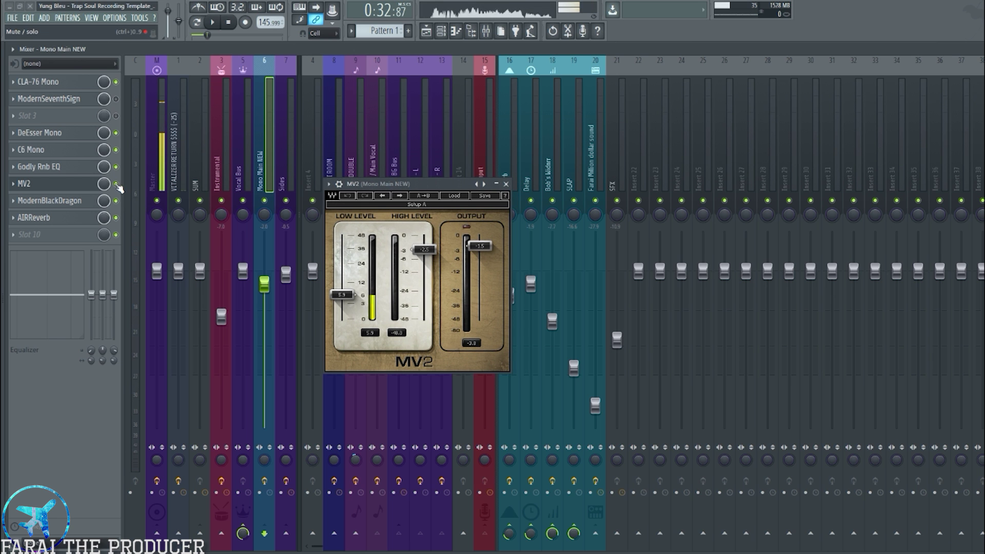
key(space)
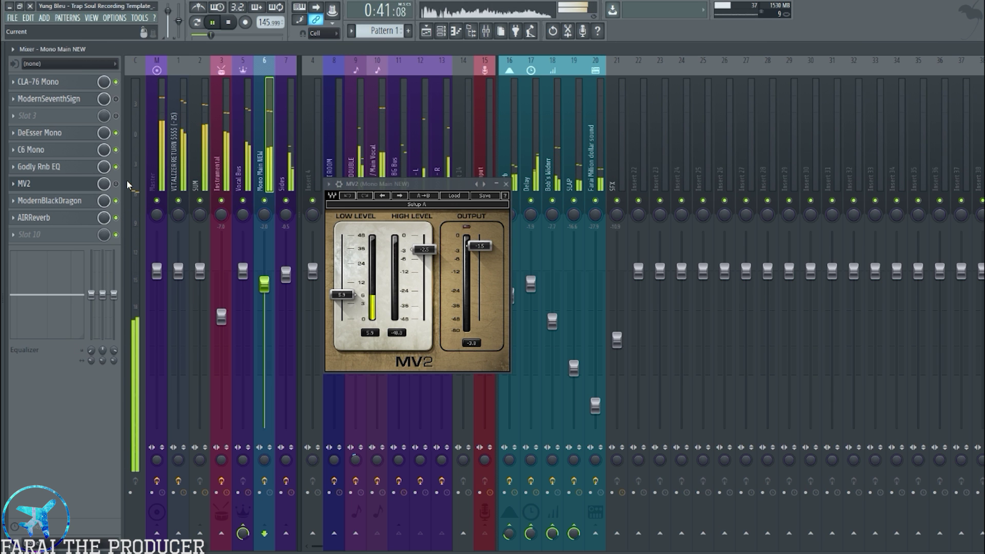
key(space)
key(space)
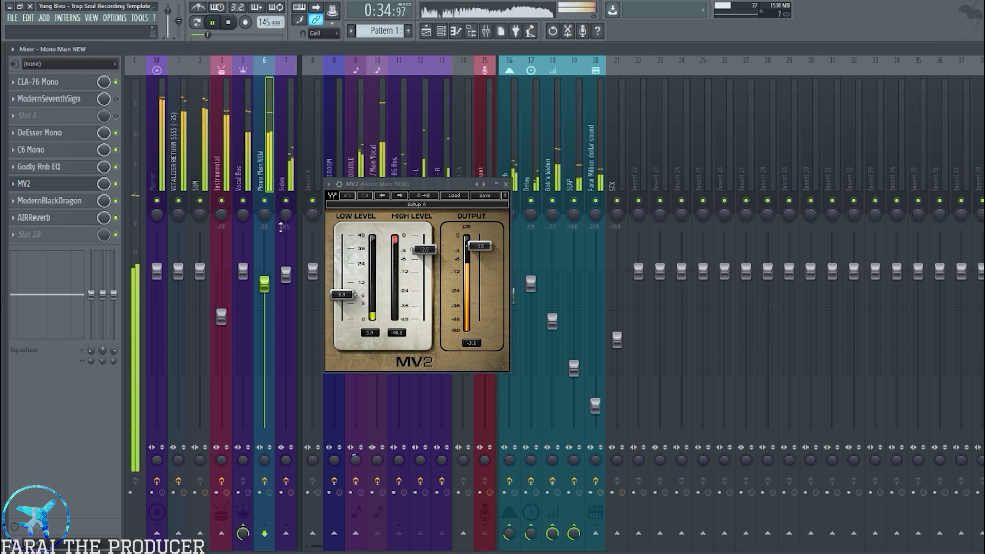
click(116, 183)
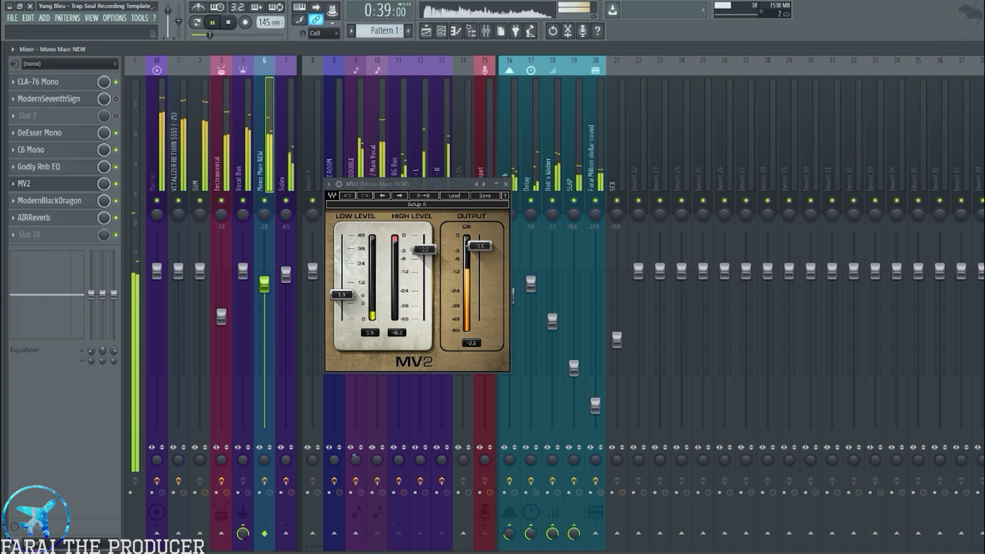
click(116, 184)
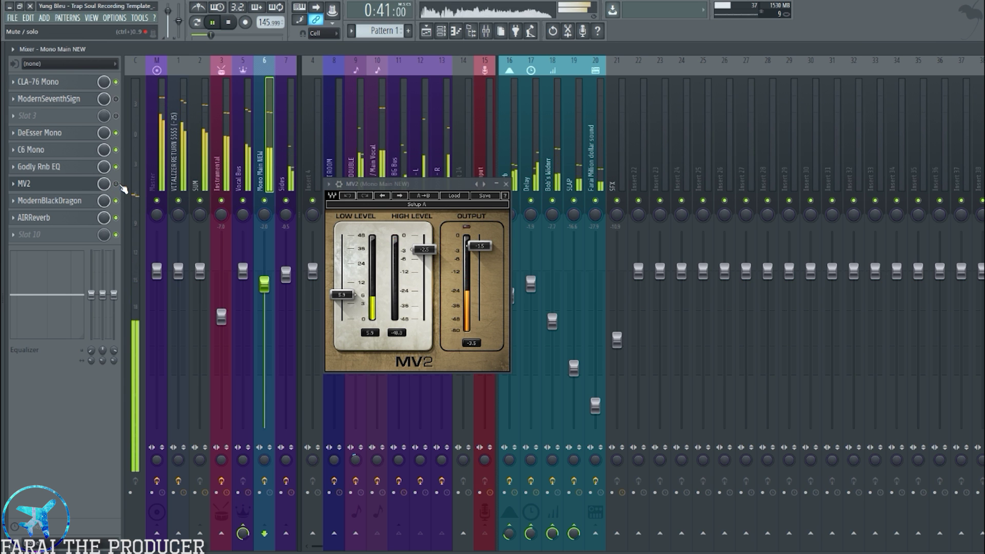
click(116, 184)
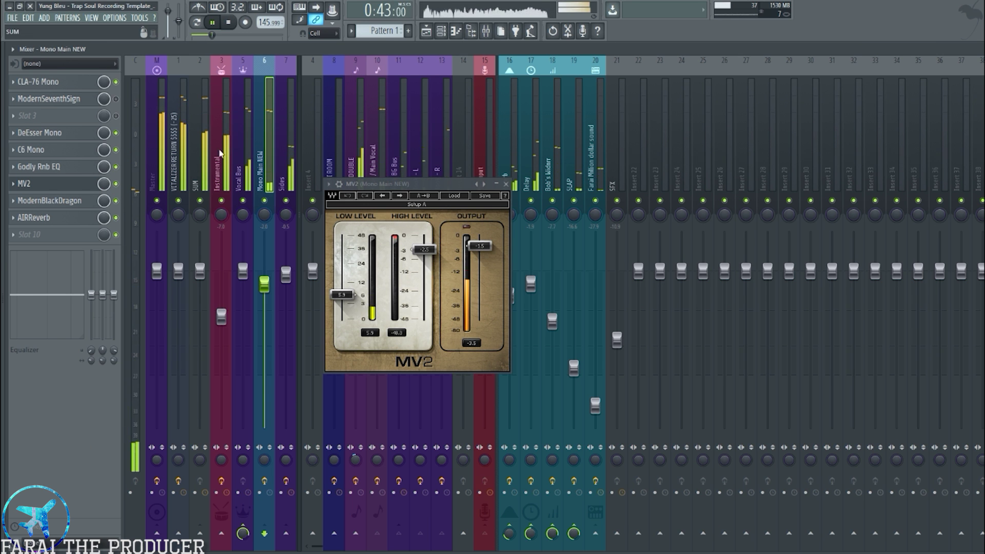
key(space)
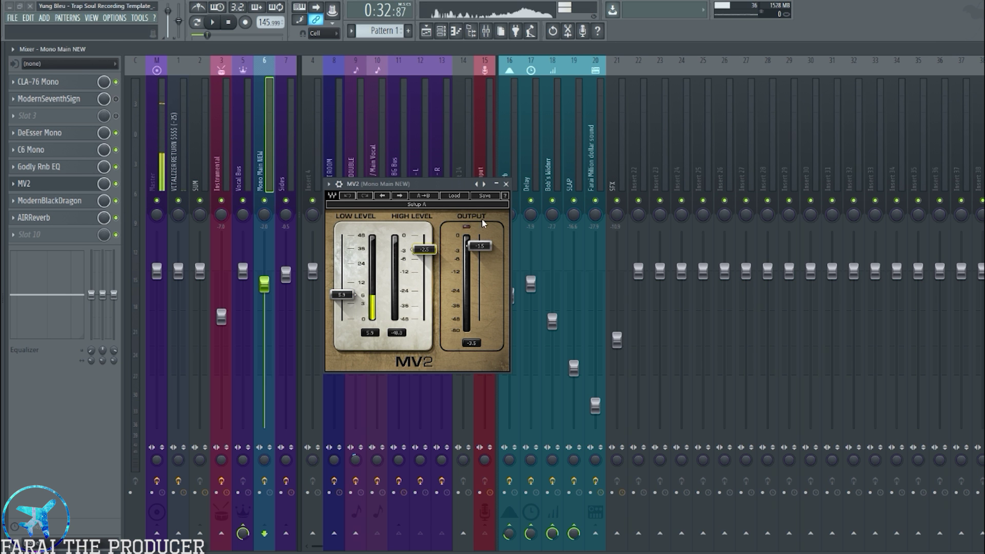
Close MV2, open ModernBlackDragon on the Mono Main NEW insert and place its window nearer that channel
mouse_move(441, 189)
mouse_down()
mouse_move(435, 169)
mouse_move(456, 178)
mouse_up()
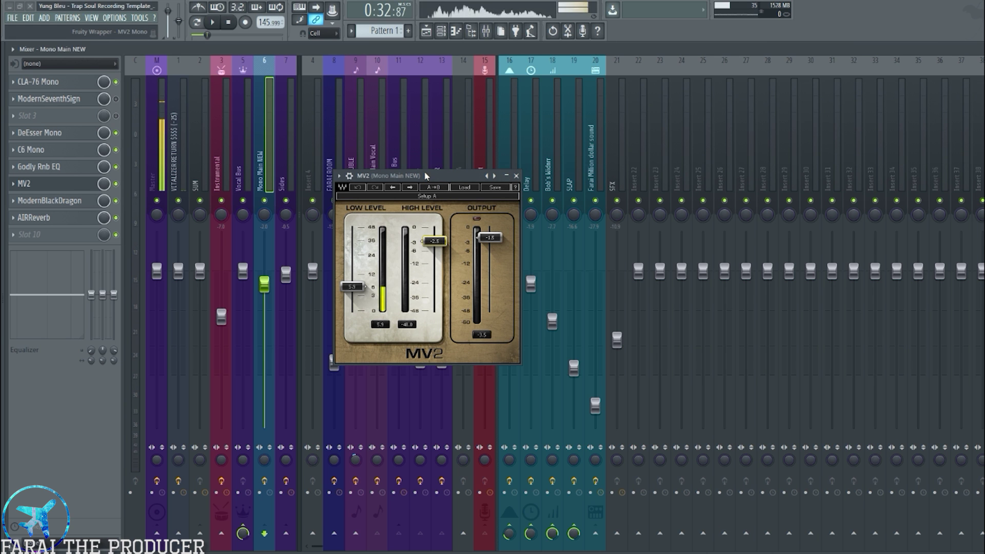
drag(426, 177, 412, 180)
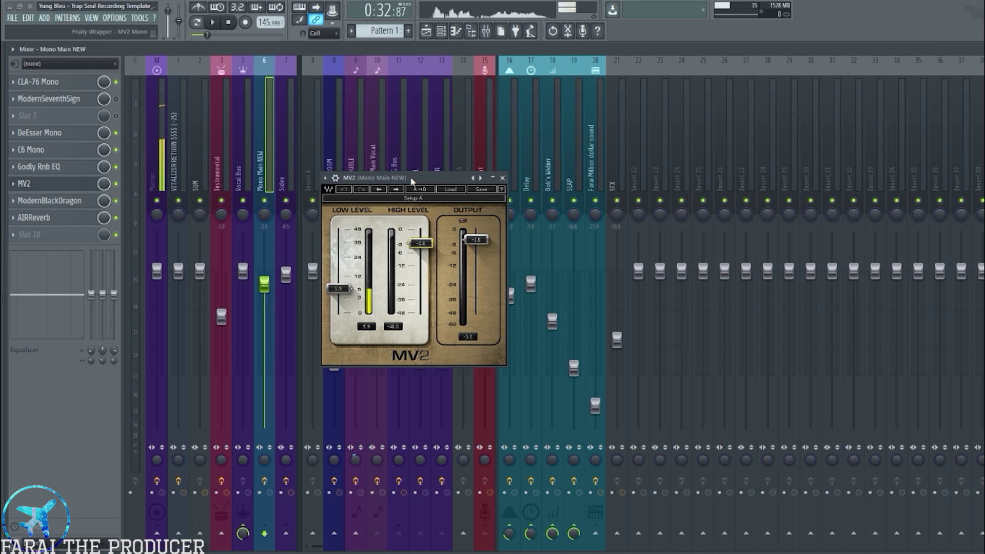
click(502, 178)
click(59, 201)
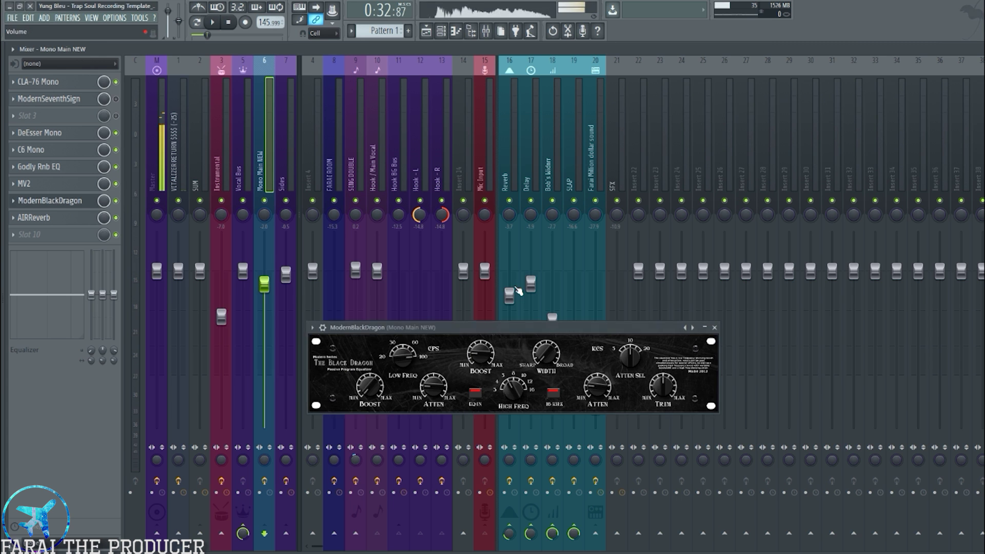
drag(500, 327, 413, 322)
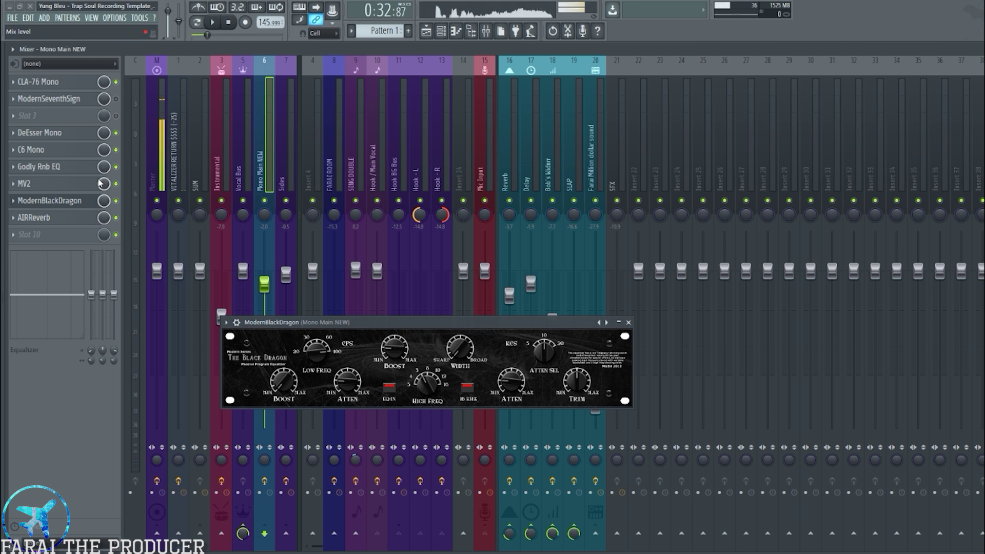
View ModernSeventhSign on the same insert above ModernBlackDragon, check its plugin settings and close it
click(59, 99)
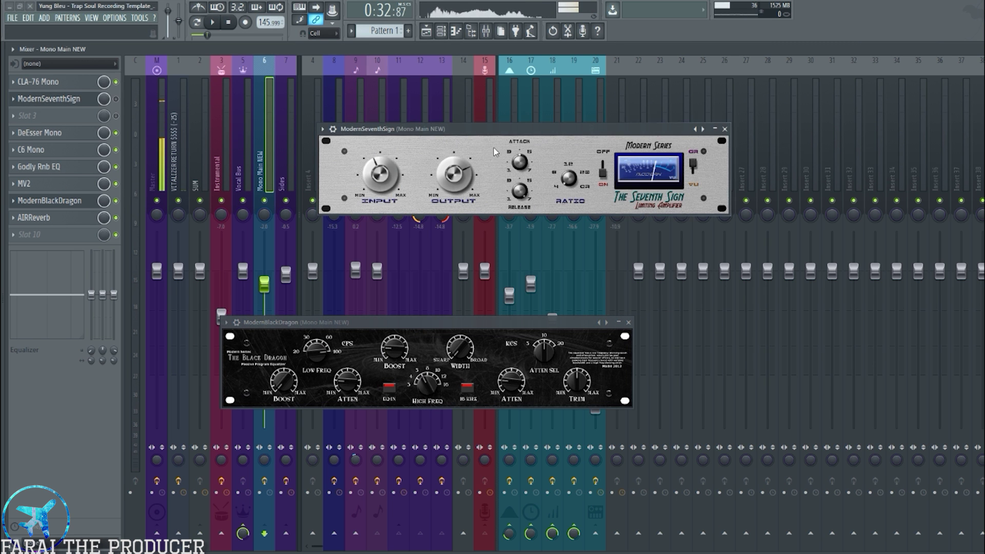
drag(471, 132, 375, 233)
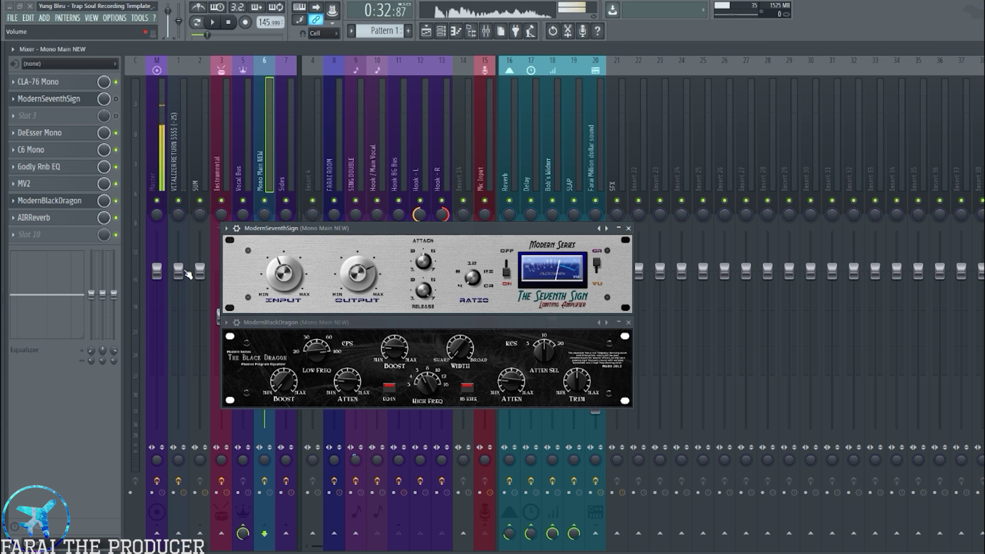
click(236, 228)
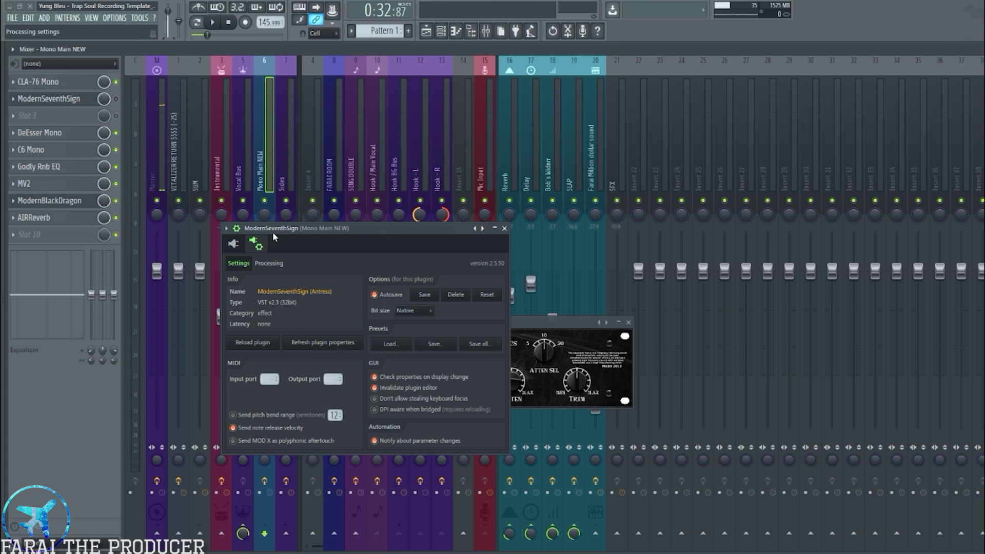
click(236, 228)
click(628, 228)
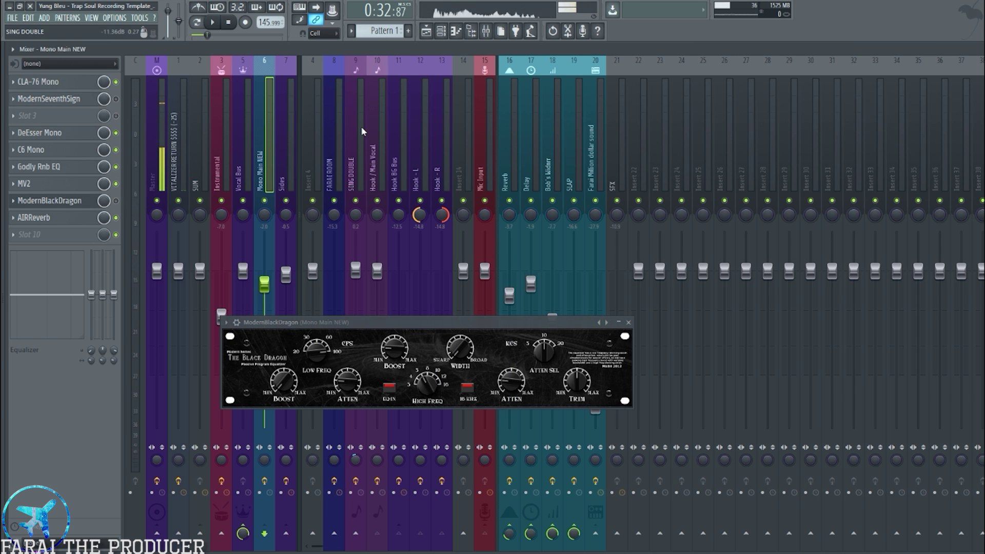
Play the vocal, compare it with ModernBlackDragon bypassed and enabled, stop playback and reposition the plugin window
key(space)
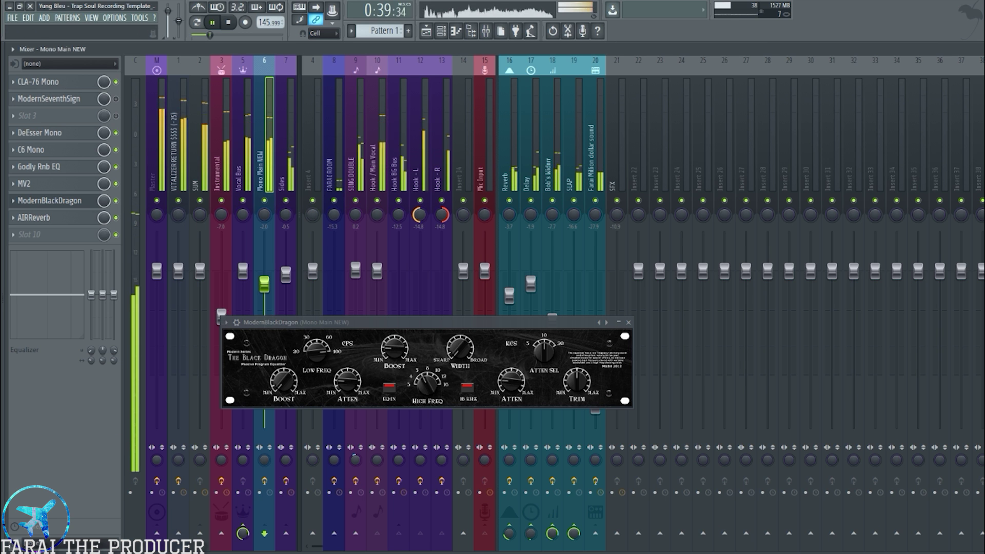
click(116, 200)
click(116, 202)
key(space)
click(54, 203)
click(53, 203)
drag(414, 323, 413, 301)
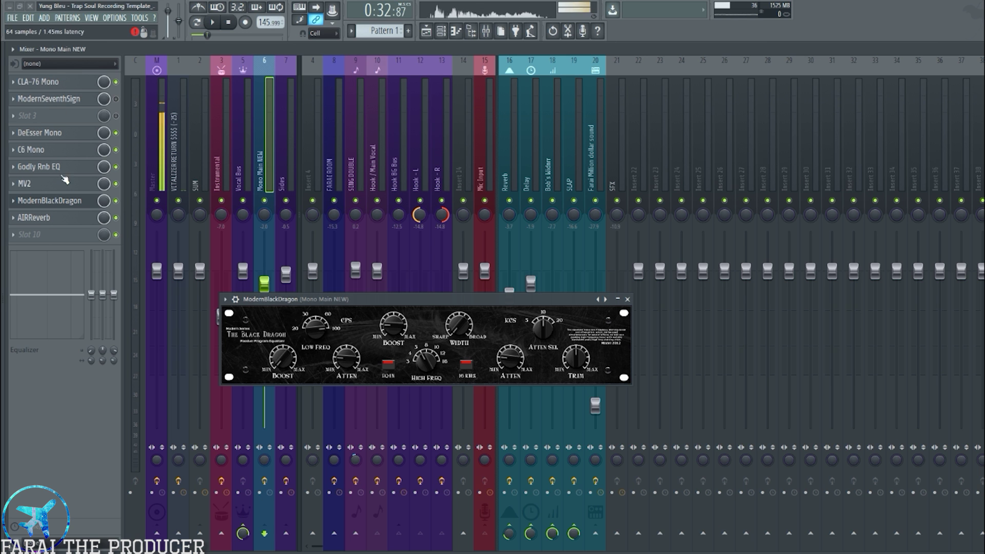
drag(332, 319, 377, 341)
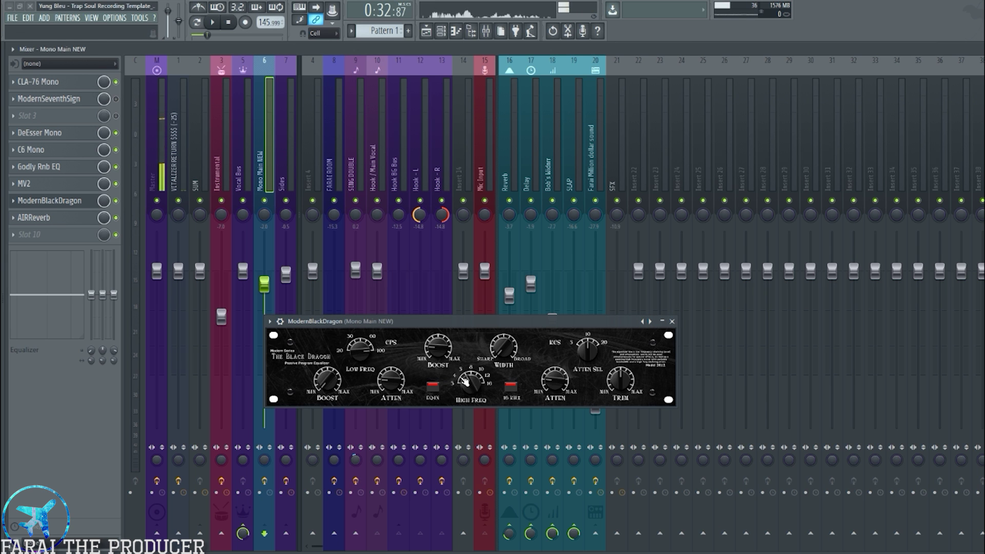
Close ModernBlackDragon, open AIRReverb on the Mono Main NEW insert and briefly audition the vocal through it
click(672, 321)
click(57, 220)
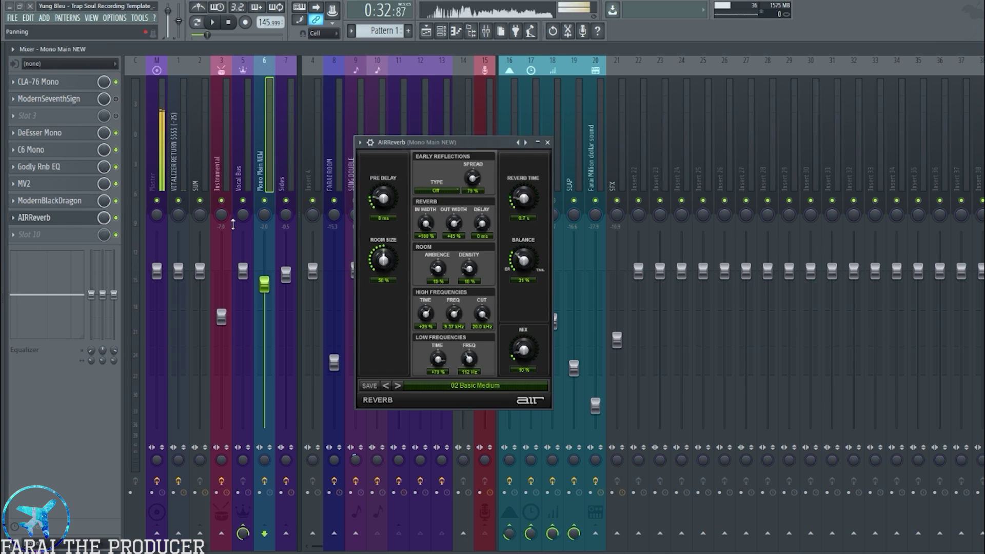
drag(440, 146, 403, 197)
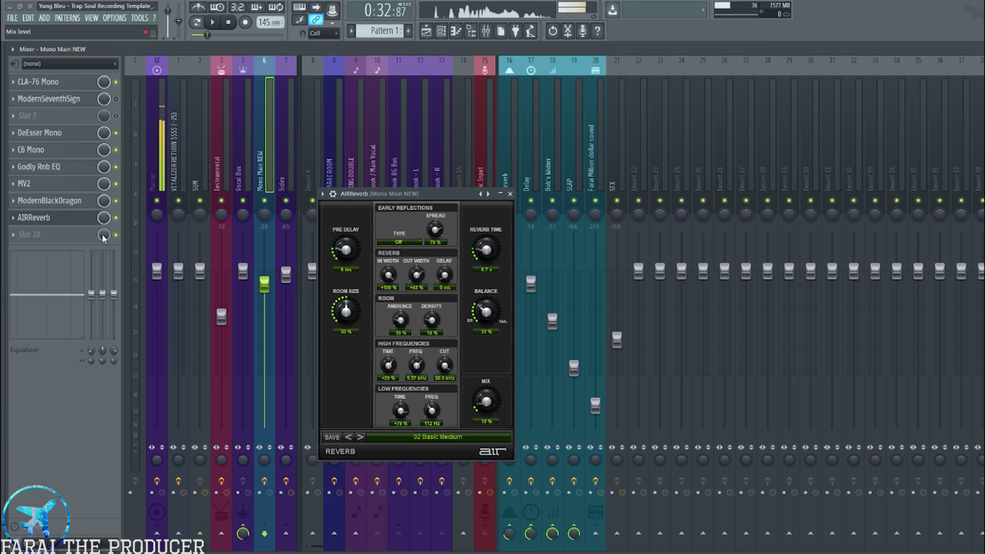
key(space)
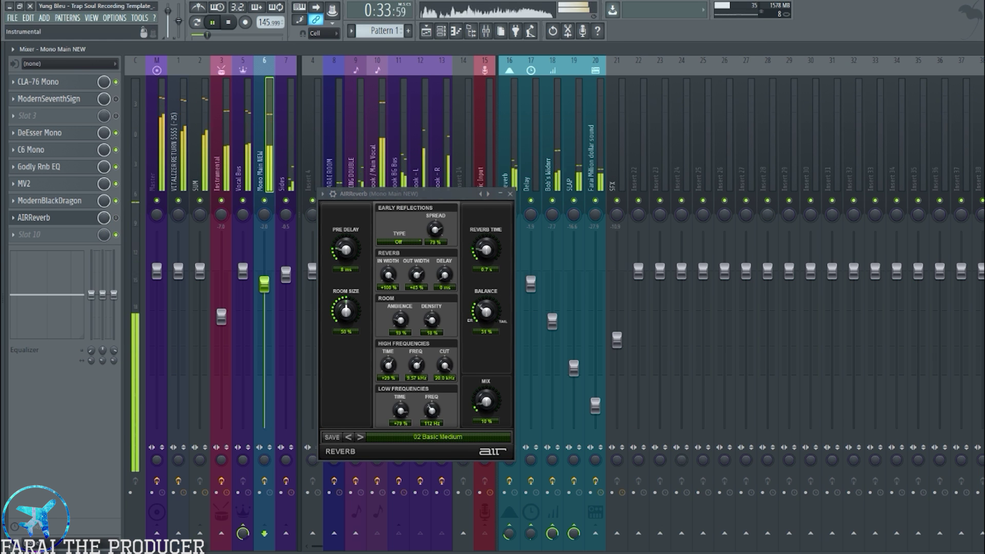
key(space)
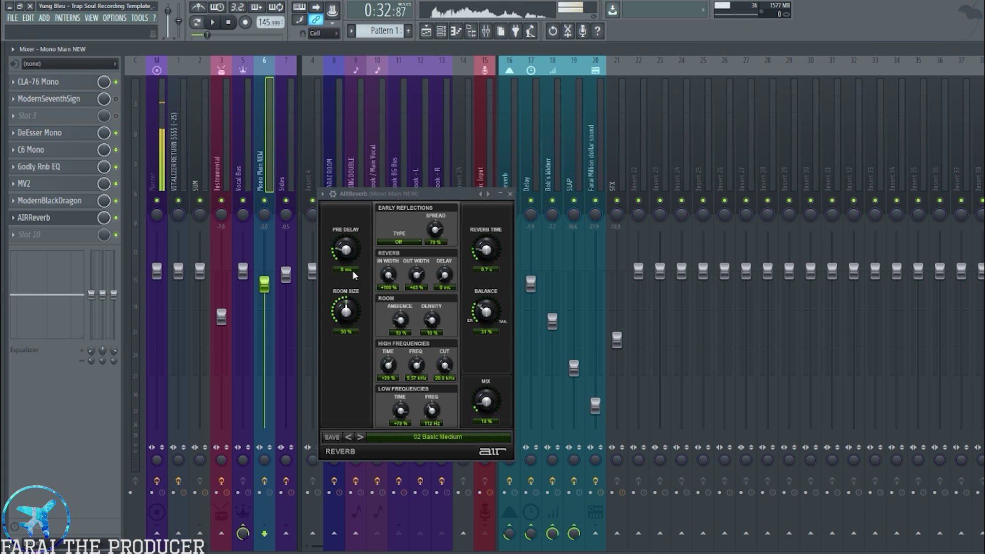
Lower the AIRReverb Mix to 8% during playback, stop playback and close the plugin
key(space)
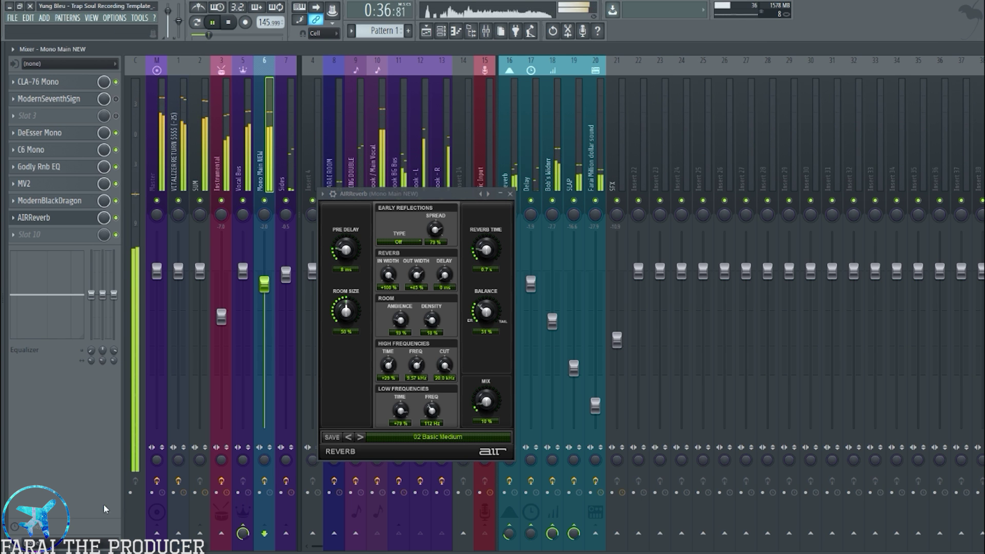
mouse_move(491, 402)
mouse_down()
mouse_move(485, 351)
mouse_move(486, 403)
mouse_up()
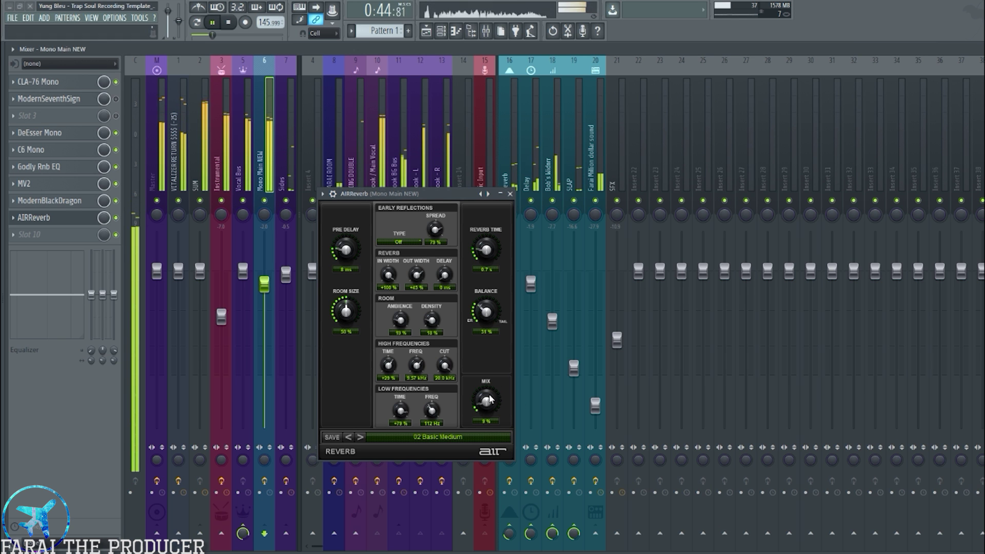
drag(491, 400, 491, 402)
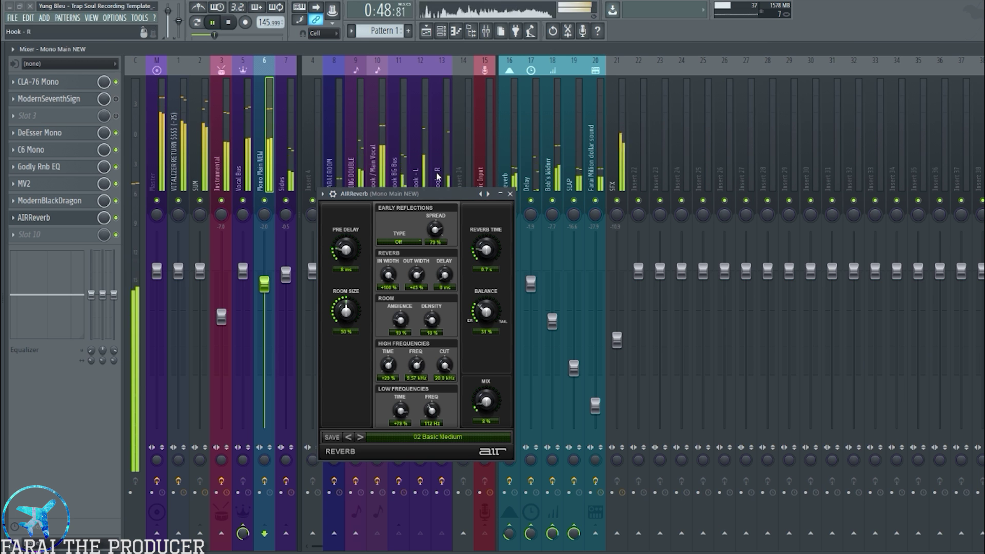
drag(430, 194, 429, 172)
key(space)
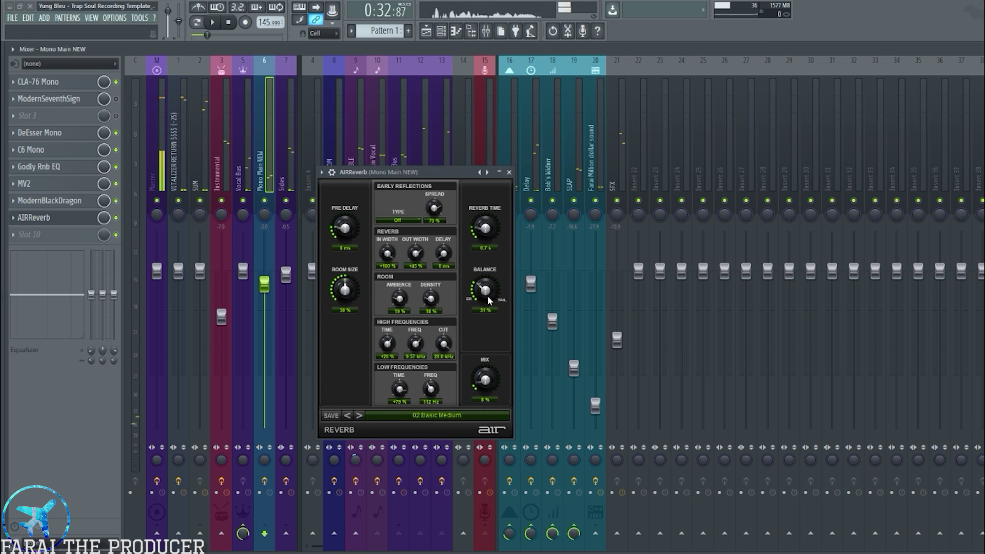
click(509, 172)
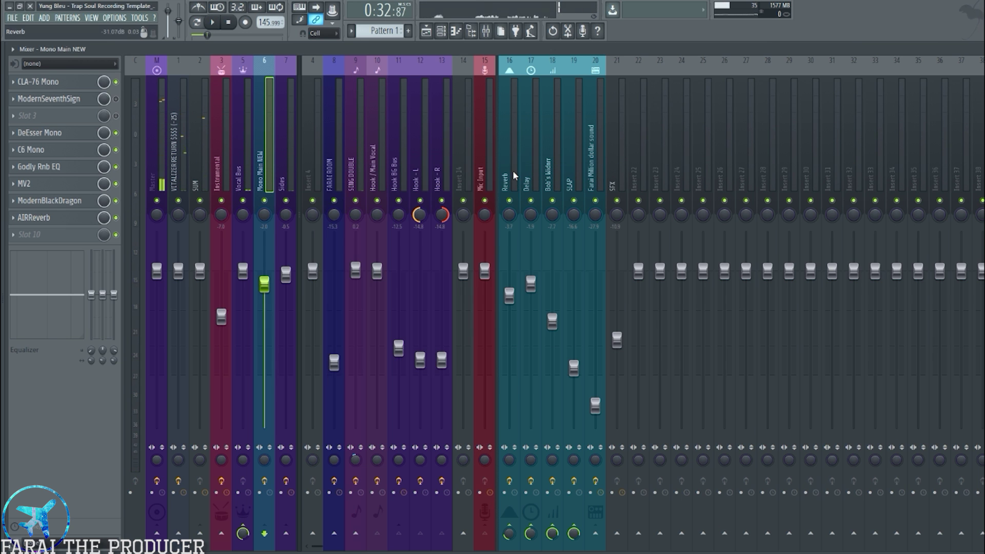
Solo the BG L and BG R tracks together in the playlist and return to the mixer
key(F5)
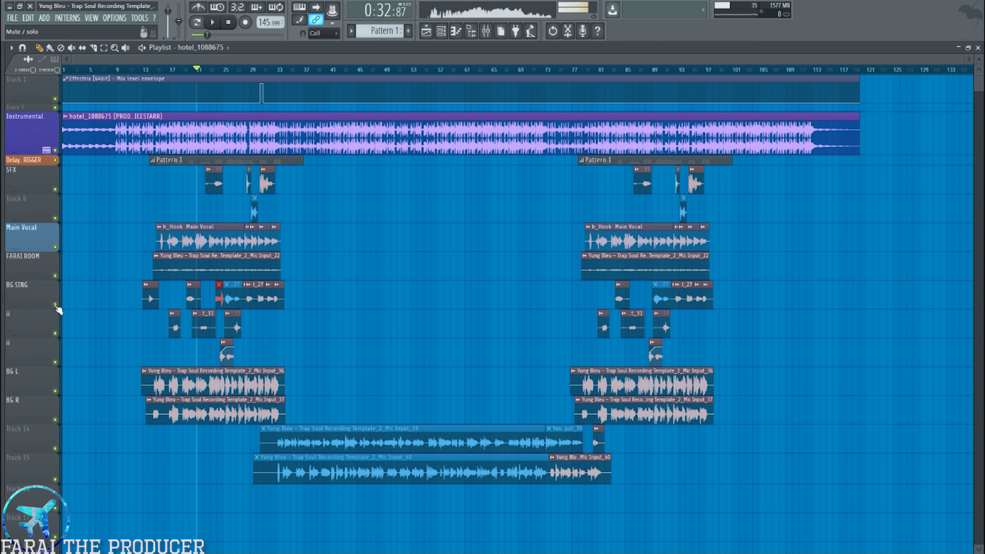
right_click(55, 391)
click(55, 420)
click(486, 32)
Play the soloed background vocals while inspecting the Hook - L, Hook - R and Hook BG Bus inserts, and stop playback
key(space)
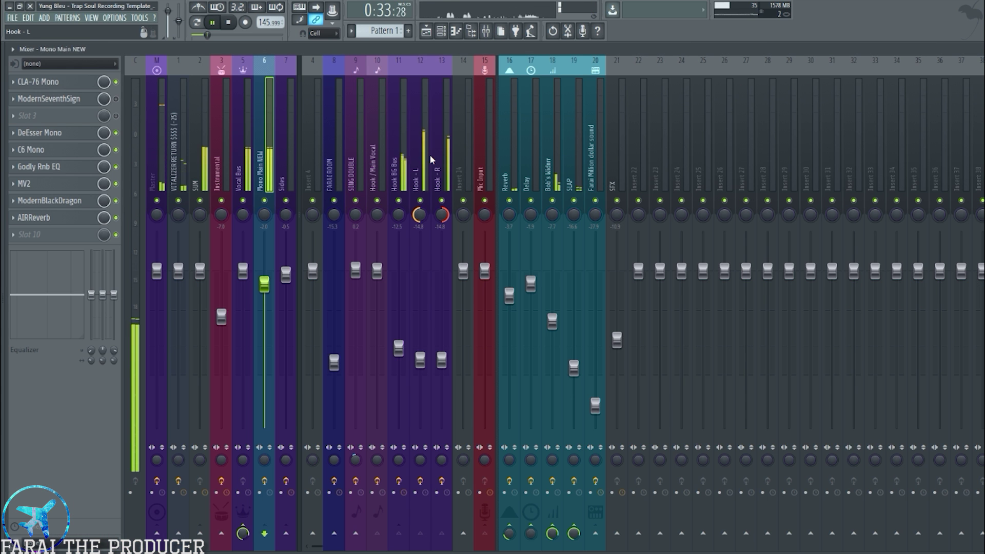
click(425, 154)
click(440, 153)
click(425, 153)
click(402, 152)
key(space)
Look through the hook vocal inserts, open Auto-Tune_81 on Hook / Main Vocal and reposition its window
click(425, 133)
click(355, 136)
click(335, 136)
click(399, 137)
click(377, 137)
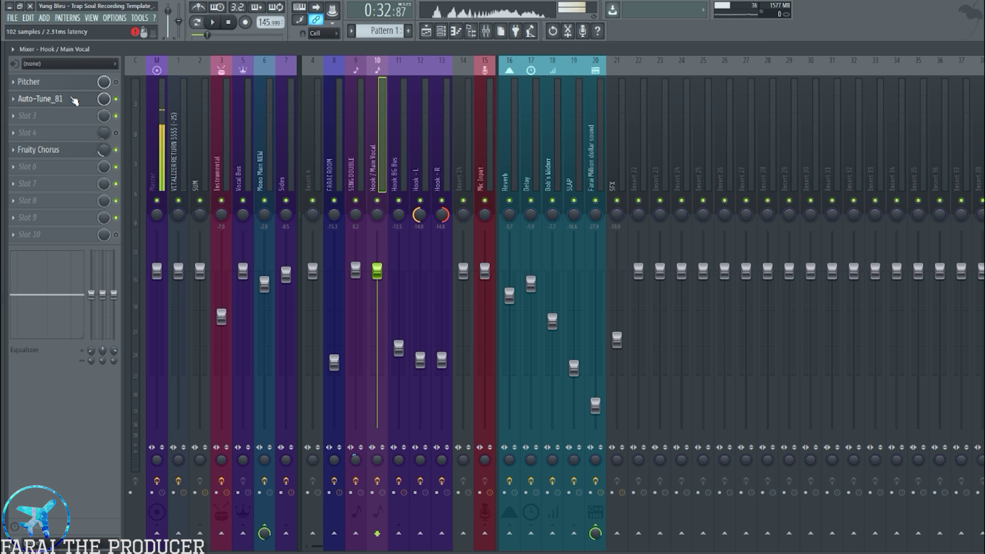
click(57, 99)
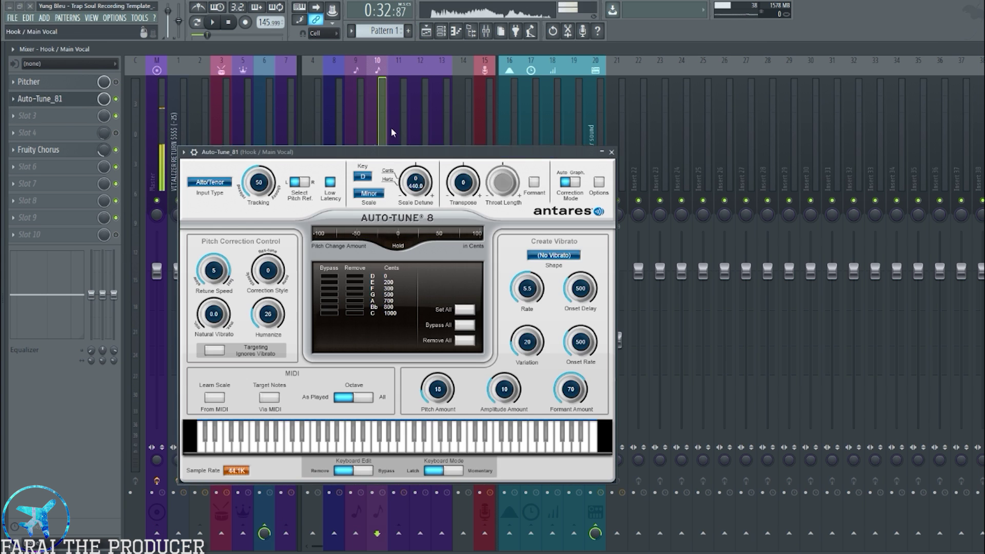
drag(427, 158, 437, 172)
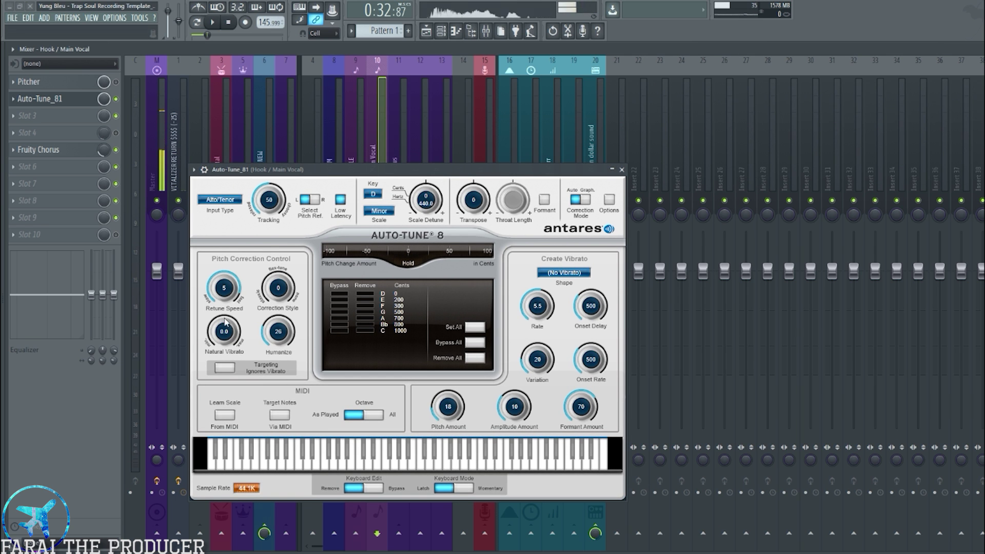
Solo the Main Vocal track in the playlist and play it while trying the Auto-Tune Retune Speed control
click(426, 32)
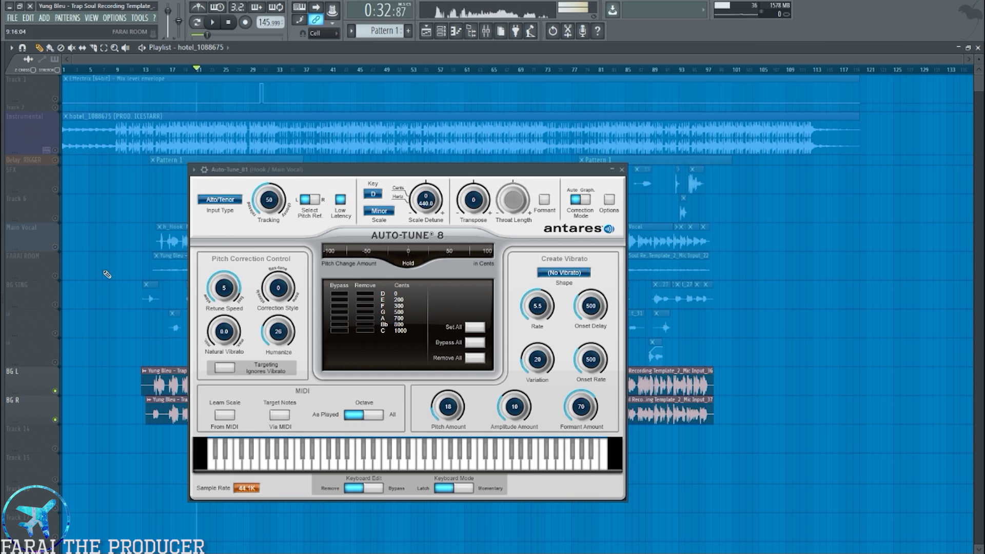
right_click(55, 247)
key(space)
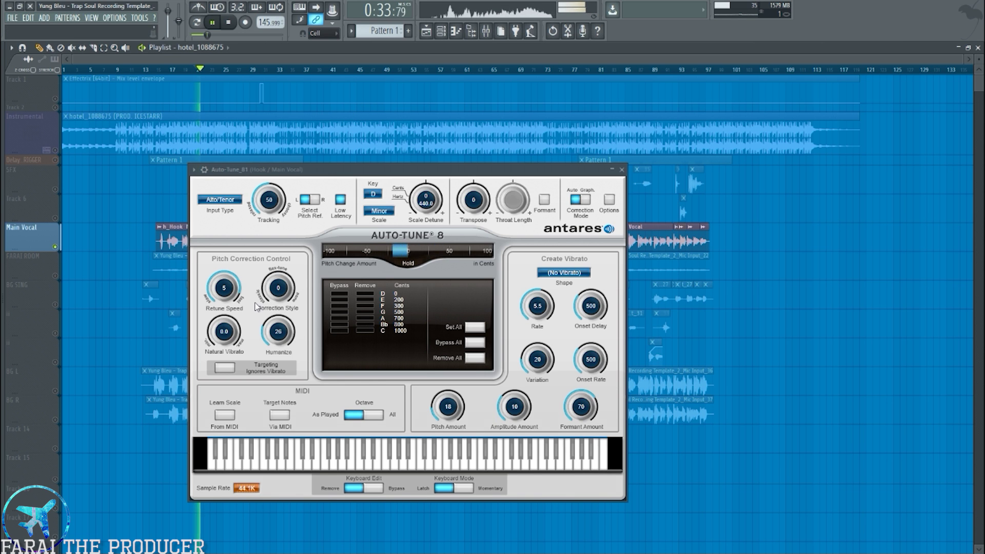
mouse_move(224, 290)
mouse_down()
mouse_move(232, 322)
mouse_move(229, 295)
mouse_up()
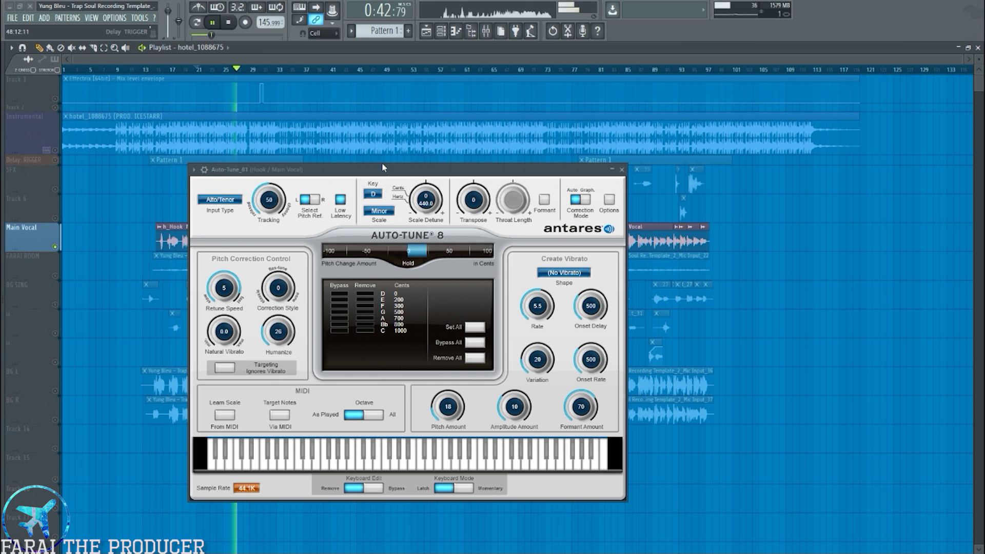
Stop playback, reposition the Auto-Tune_81 window of the Hook / Main Vocal insert and close it
key(space)
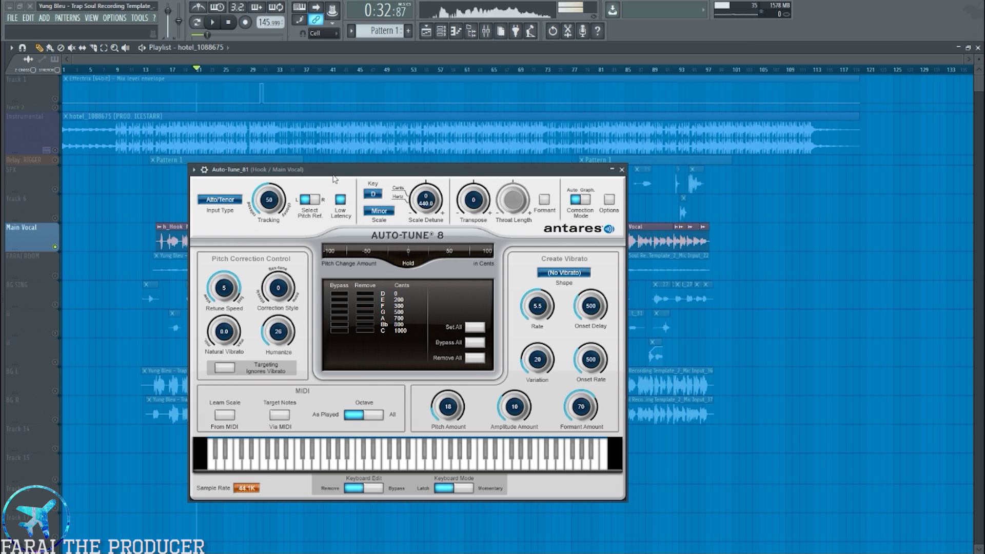
drag(357, 173, 337, 167)
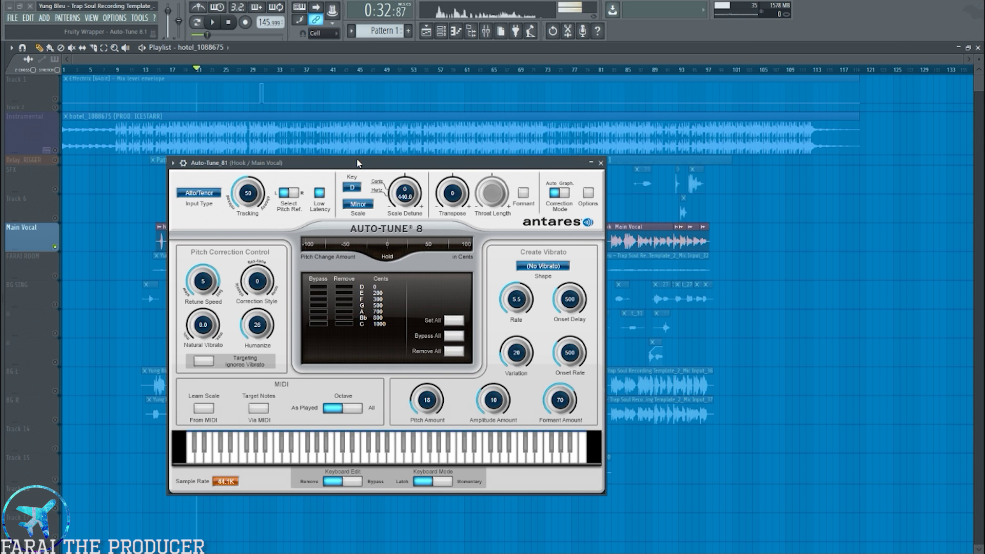
drag(358, 163, 374, 177)
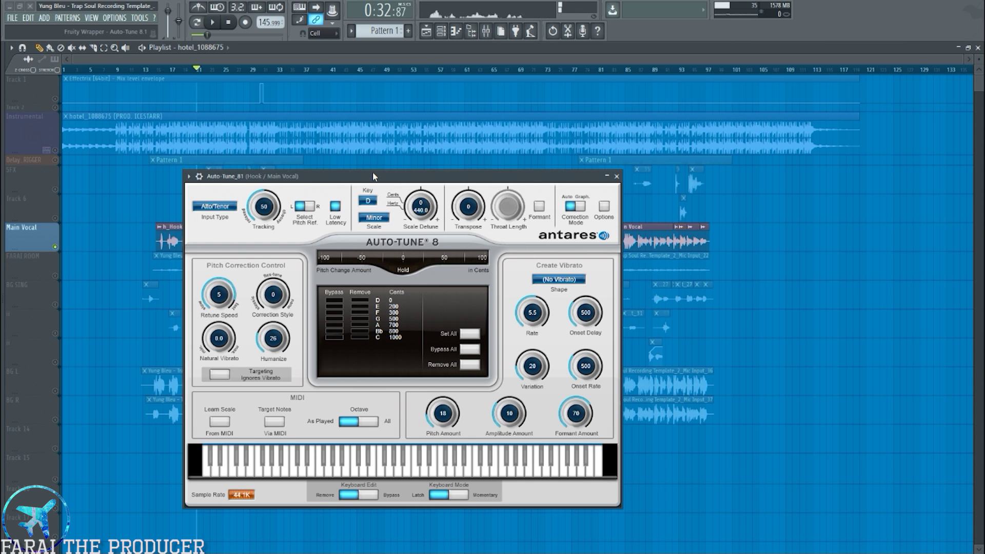
drag(373, 177, 349, 156)
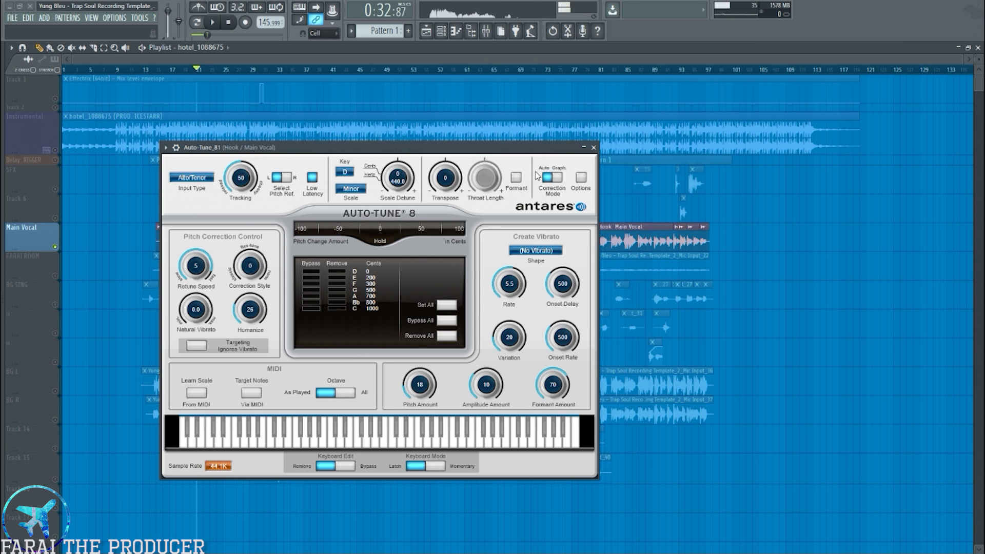
click(593, 148)
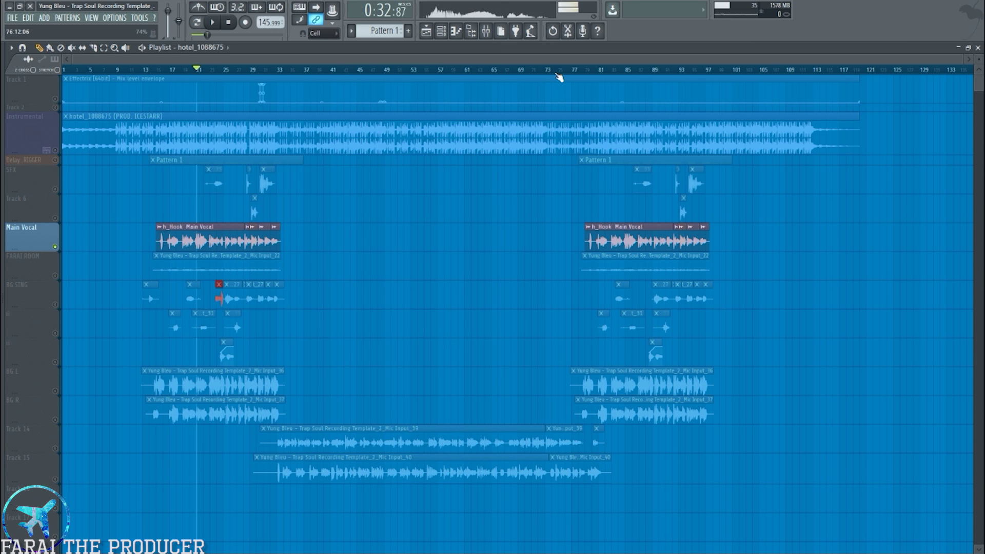
Solo the BG L track in the playlist and enable the BG R track alongside it
click(494, 35)
click(426, 31)
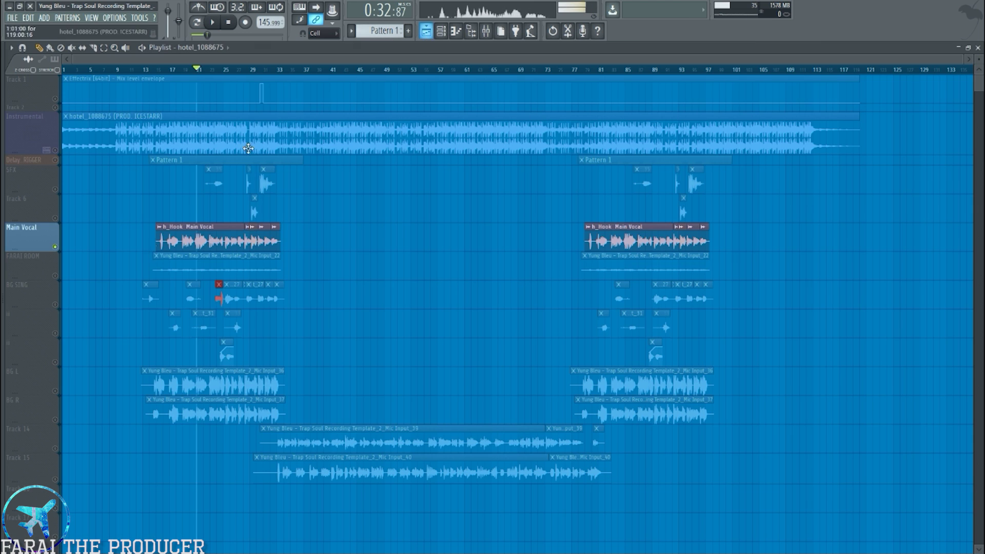
right_click(58, 390)
click(57, 420)
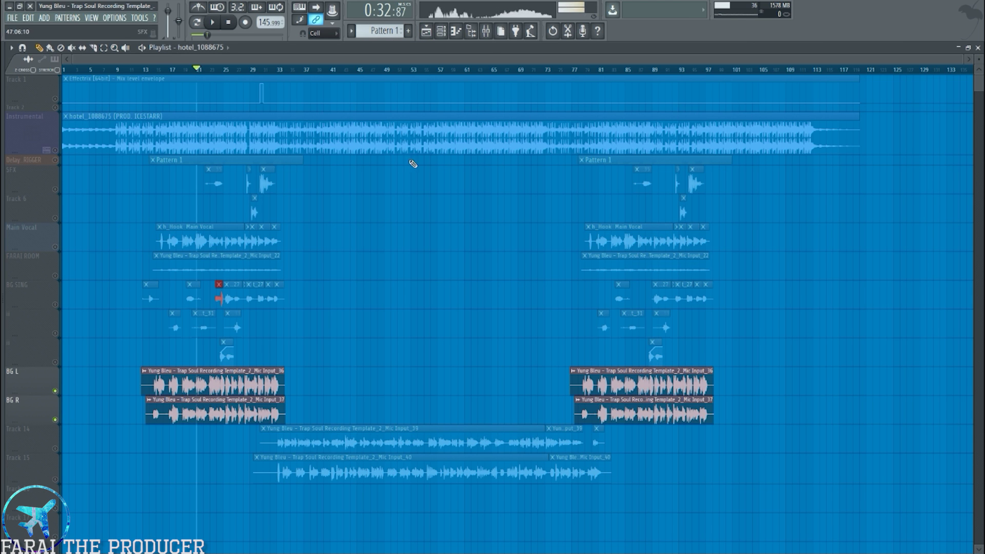
Open Fruity parametric EQ 2 on the Hook BG Bus mixer insert
click(496, 32)
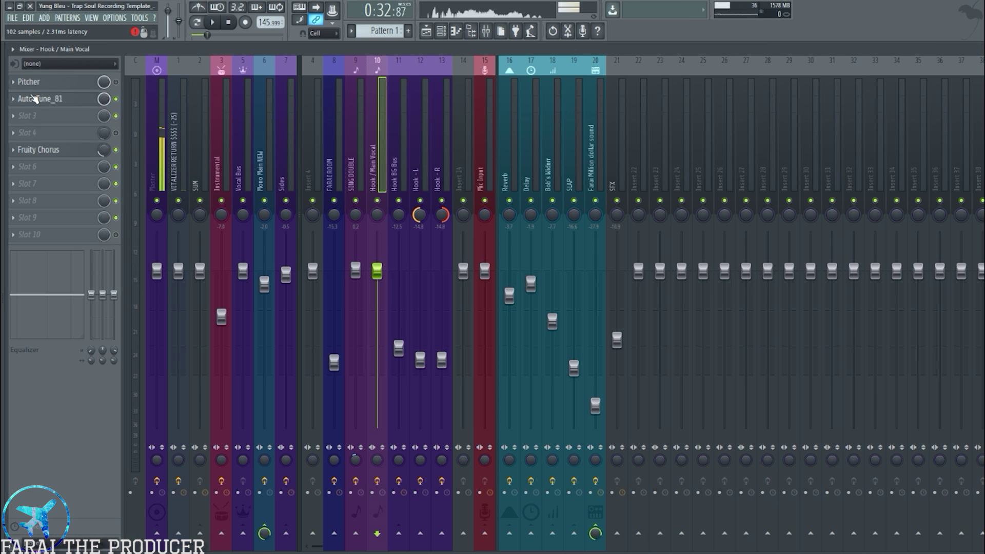
click(398, 132)
click(50, 84)
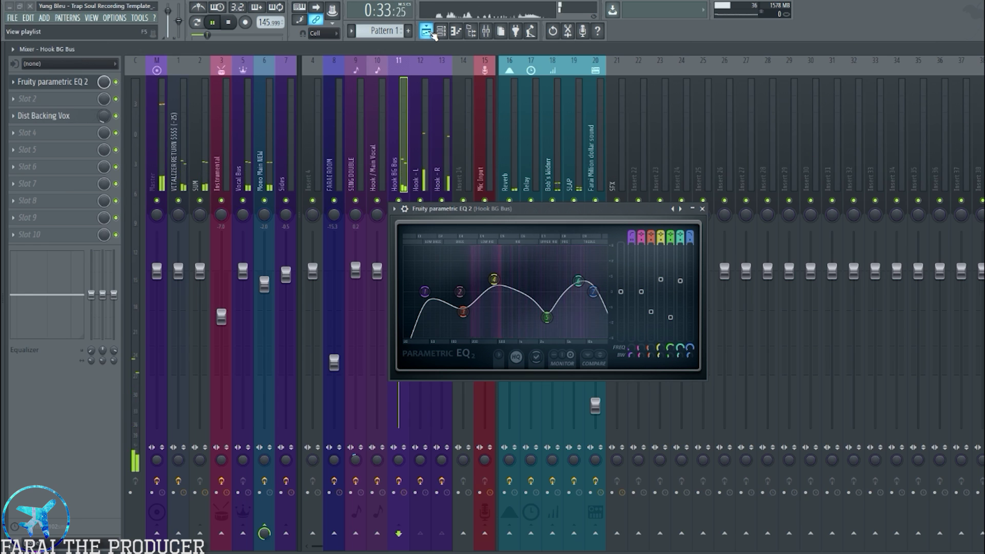
Enable the Main Vocal track alongside BG L and BG R in the playlist, return to the mixer and stop playback
key(F5)
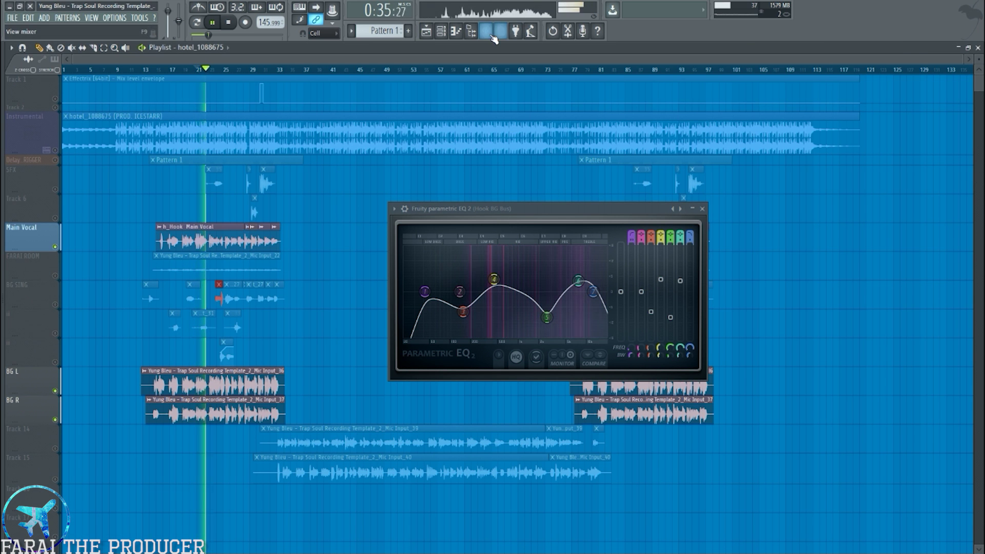
key(F9)
key(space)
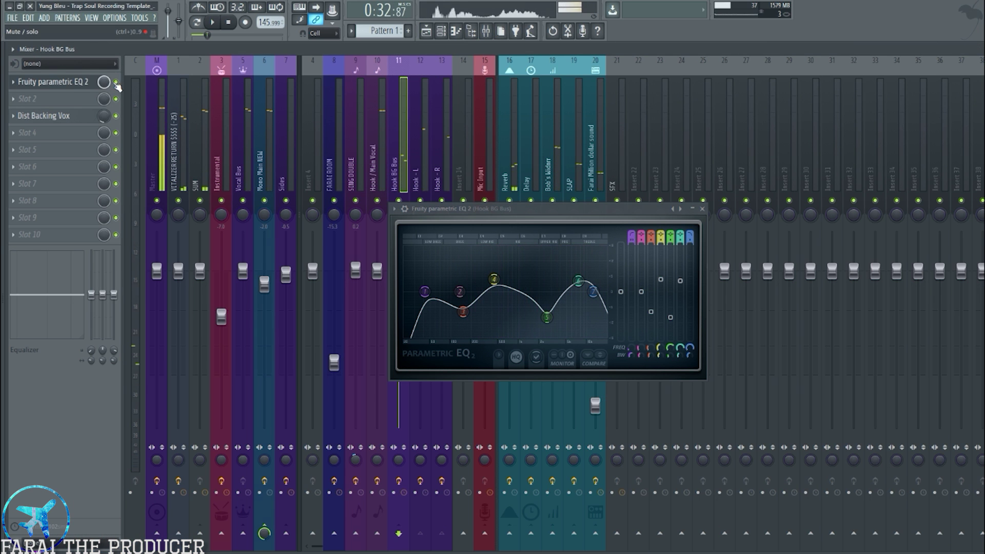
Play the hook vocals while bypassing and re-enabling Fruity parametric EQ 2 on Hook BG Bus to compare
key(space)
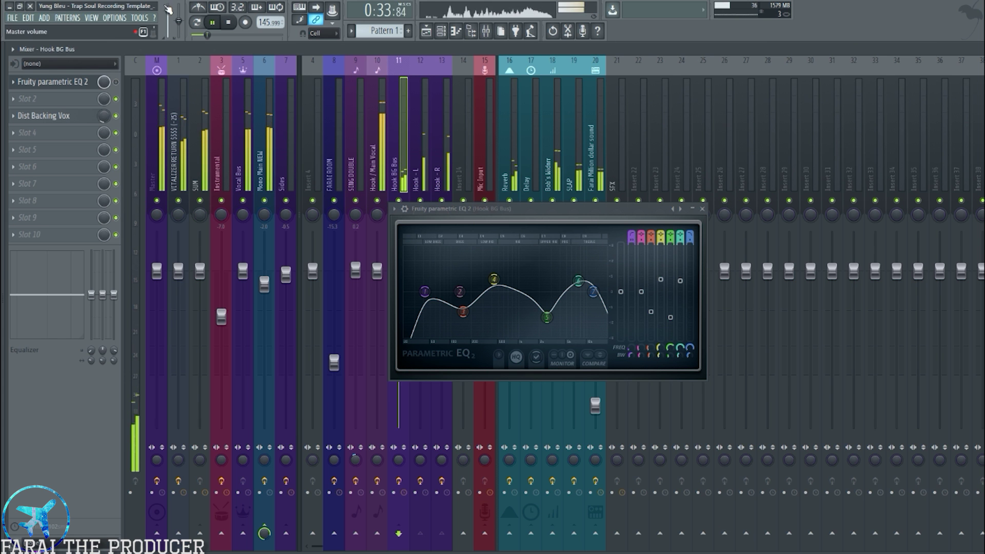
click(116, 82)
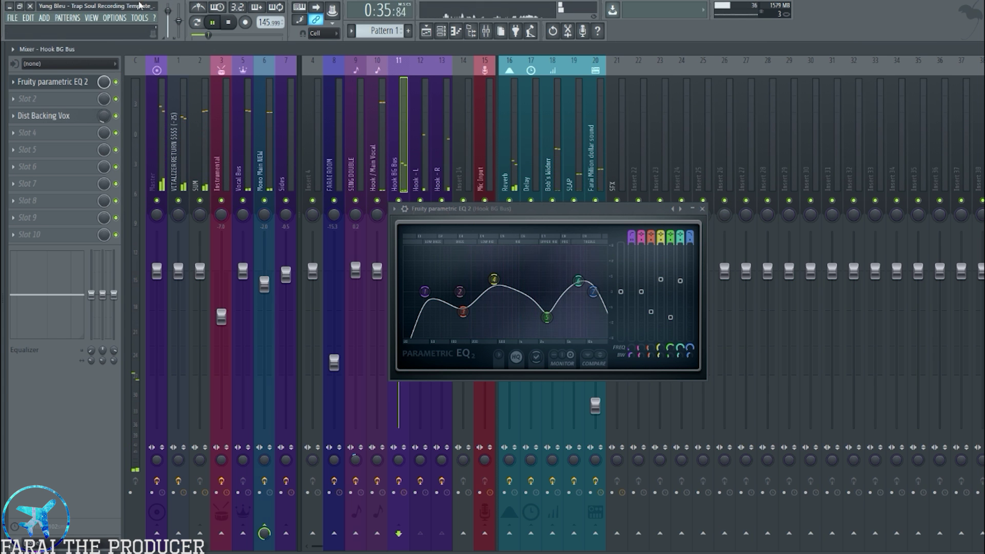
click(116, 83)
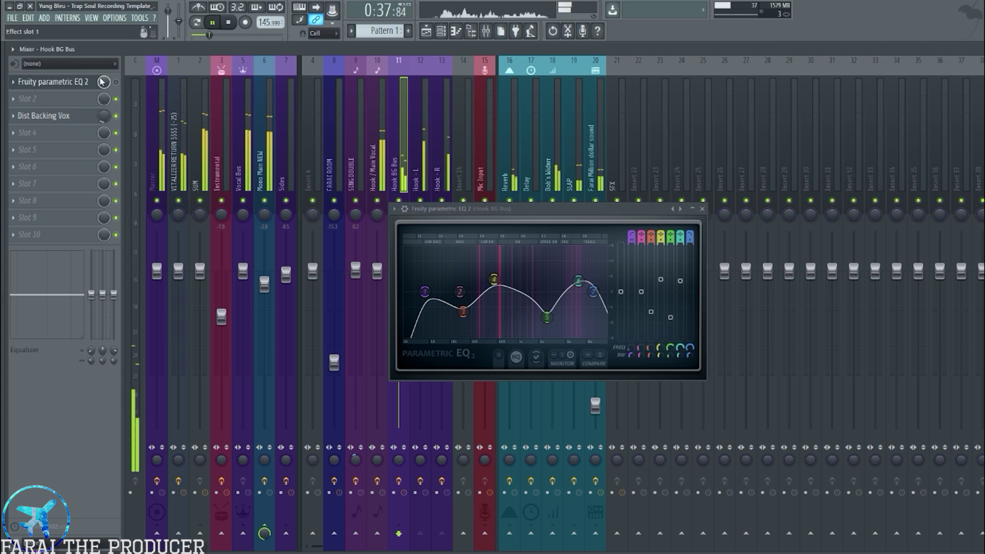
Try raising the green band's level in the Hook BG Bus EQ, undo the change and close the EQ window
drag(670, 317, 672, 247)
key(space)
key(ctrl+z)
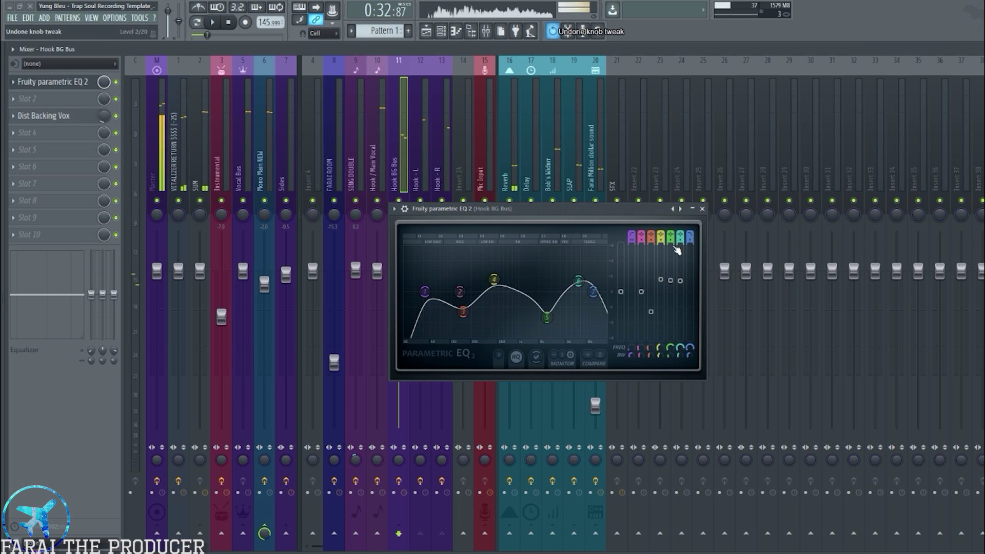
click(703, 209)
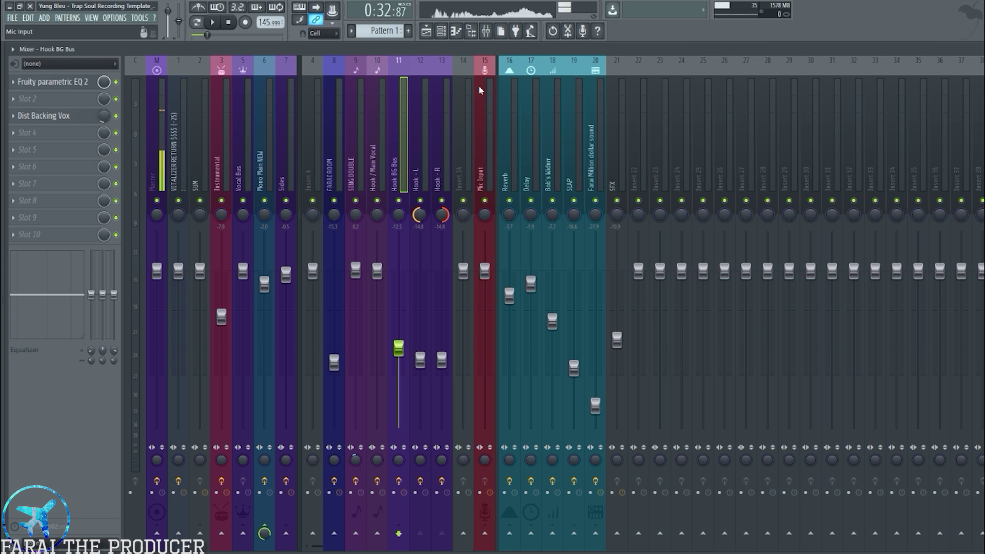
Select the SING DOUBLE insert, solo BG SING with the two ii tracks in the playlist and move the playhead to about bar 13
click(382, 166)
click(359, 159)
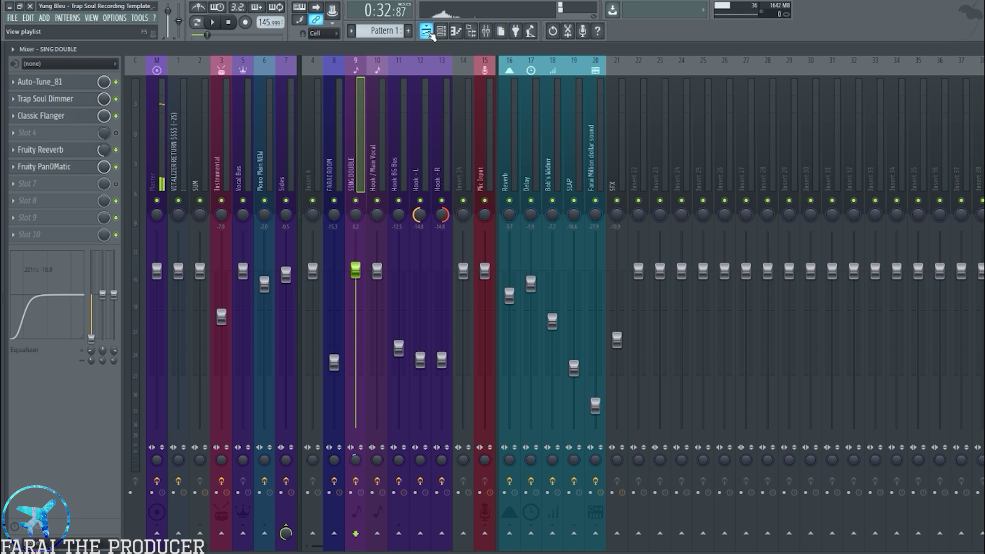
click(428, 32)
click(58, 305)
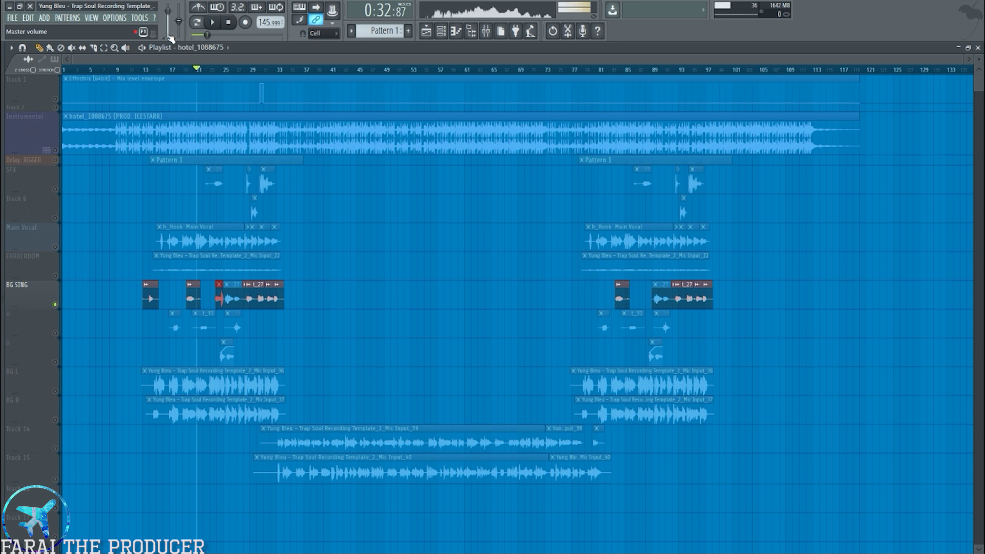
click(149, 73)
click(56, 362)
click(56, 334)
Play the soloed BG SING and ii vocals while watching the SING DOUBLE insert in the mixer, and stop playback
key(space)
click(489, 33)
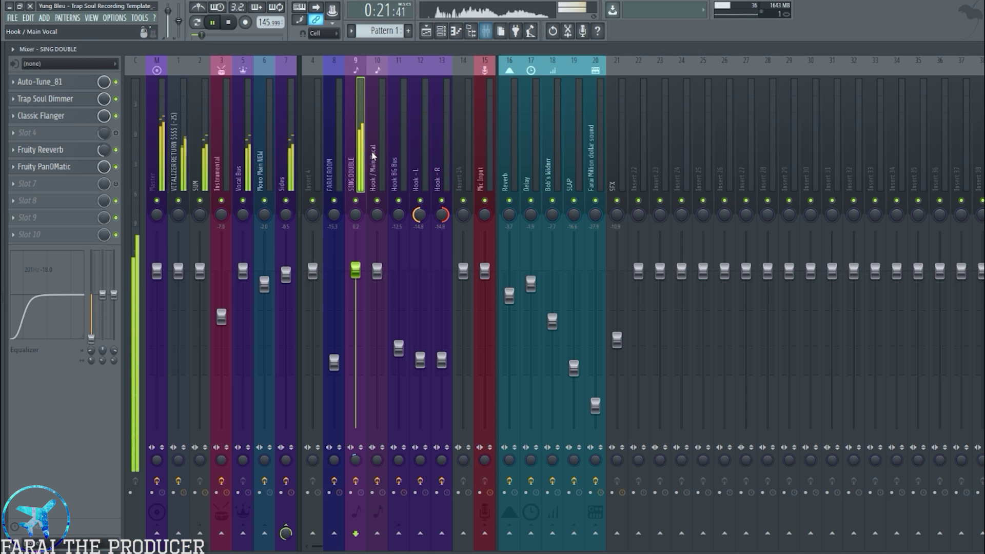
key(space)
View Auto-Tune_81 on SING DOUBLE and close it, and open the Trap Soul Dimmer EQ and reposition its window
click(72, 82)
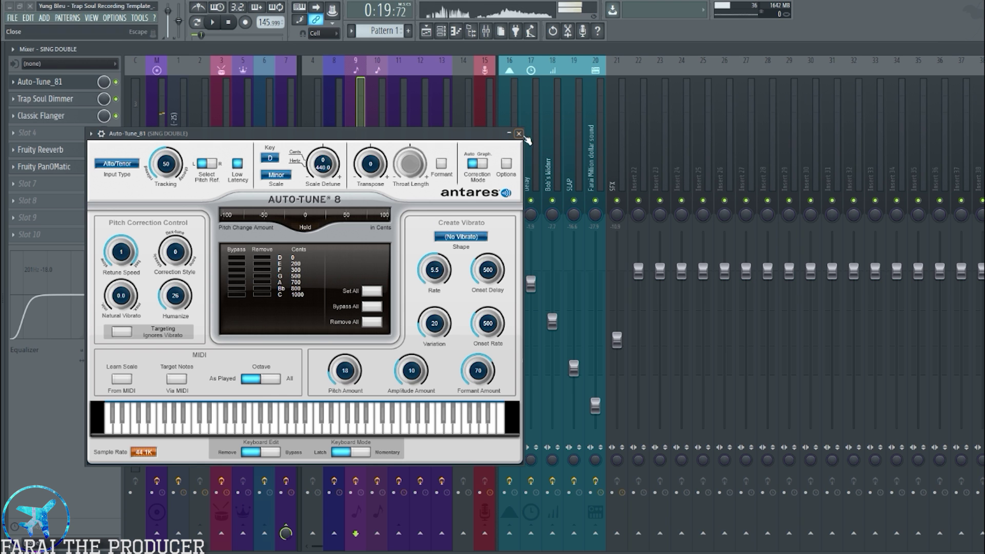
click(519, 133)
click(45, 98)
drag(487, 210, 495, 215)
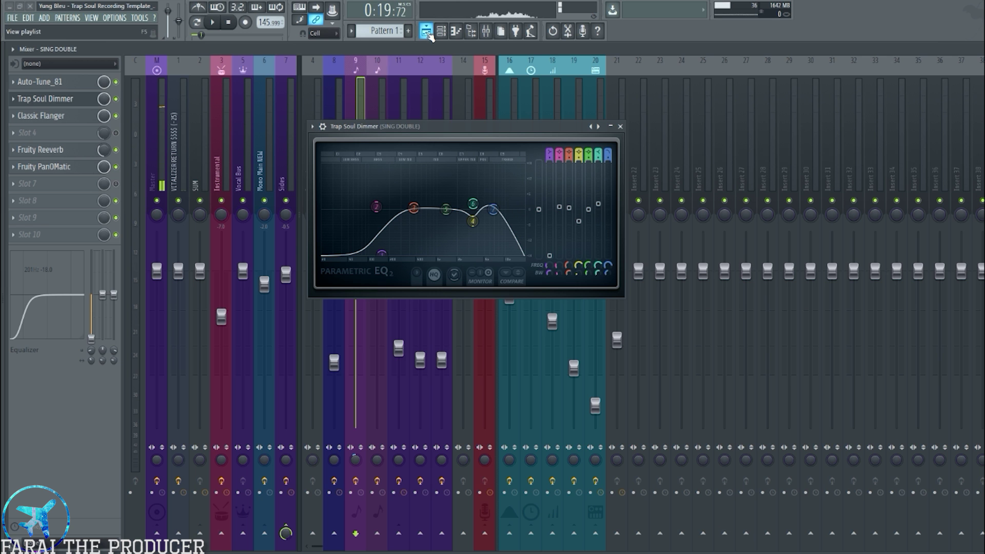
drag(401, 127, 389, 171)
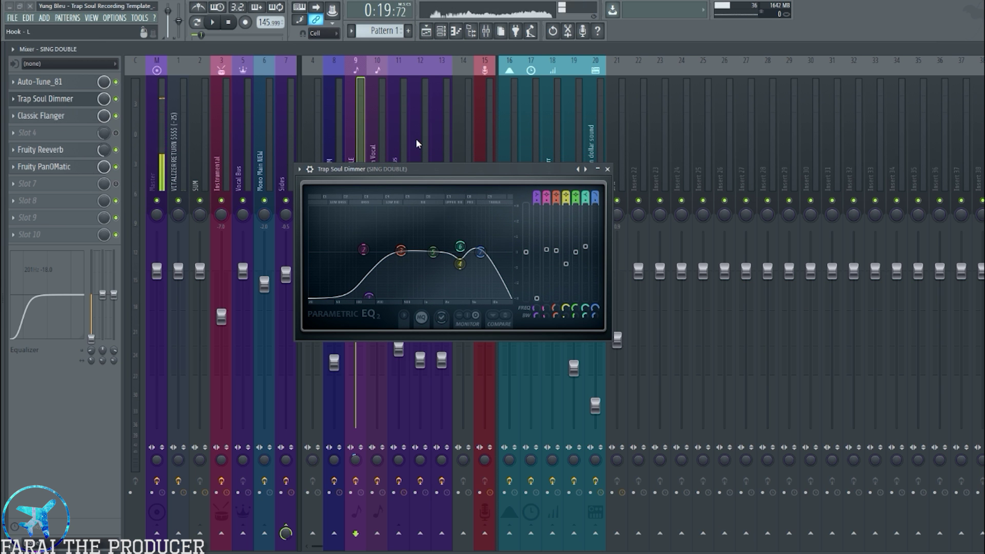
drag(420, 171, 390, 205)
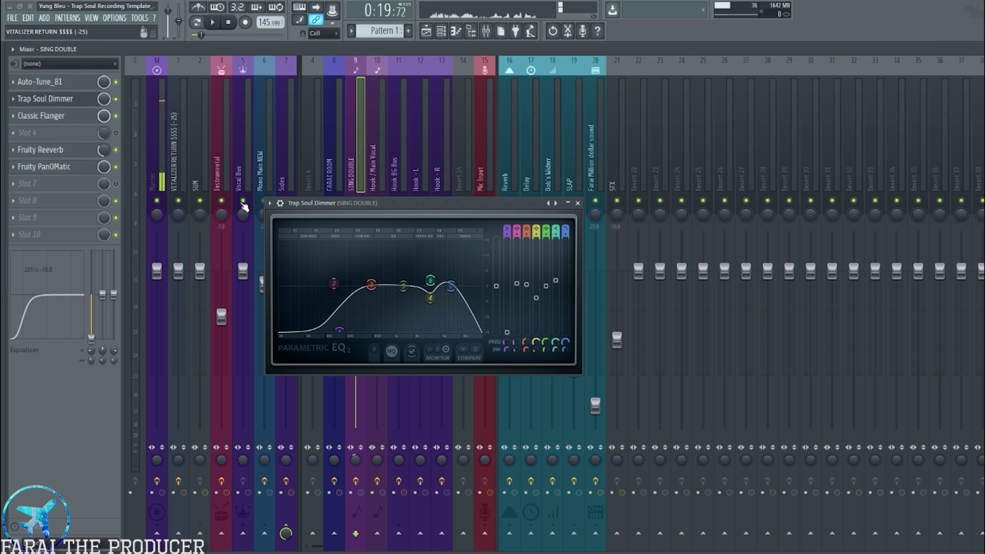
Open Classic Flanger and Fruity Reeverb on SING DOUBLE and arrange their windows around the Trap Soul Dimmer EQ
click(69, 115)
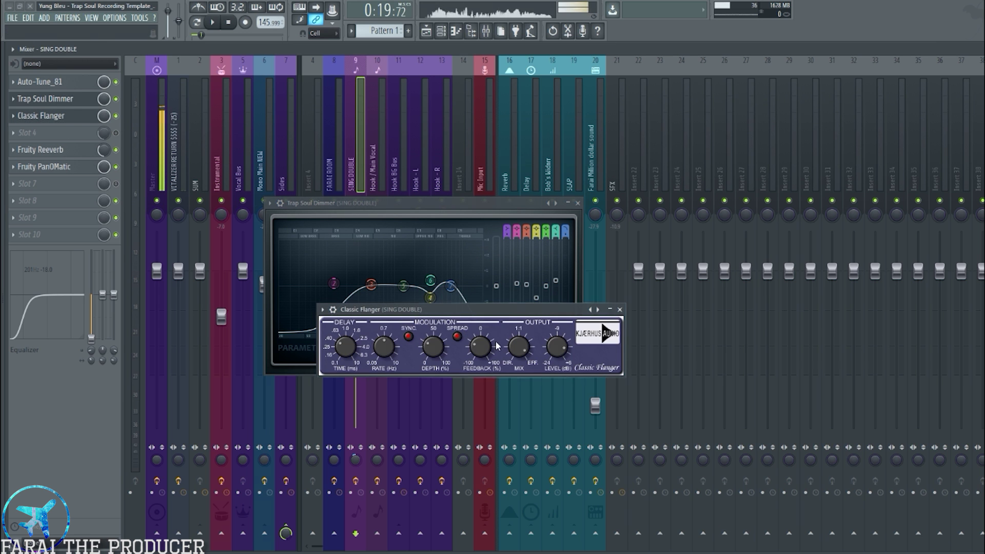
drag(485, 311, 438, 384)
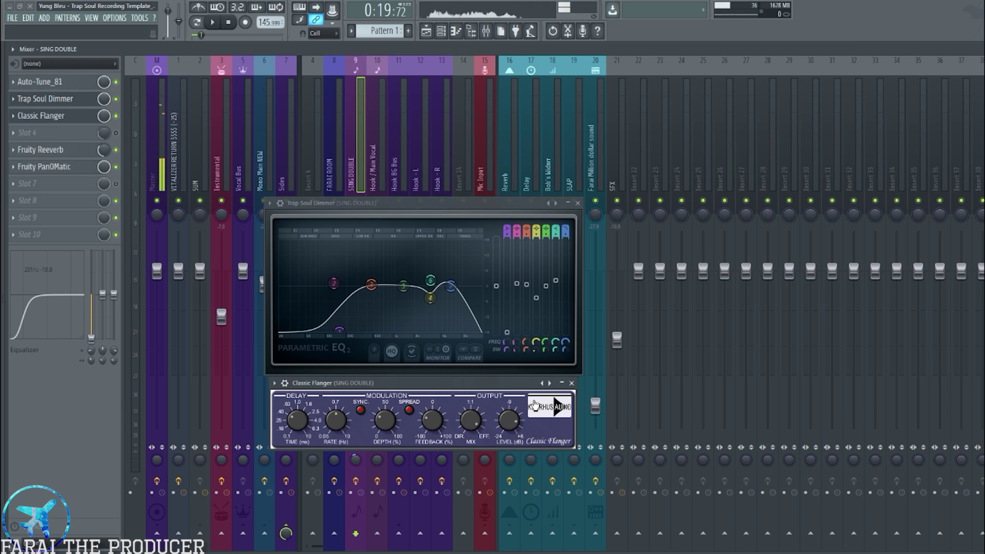
drag(347, 385, 405, 385)
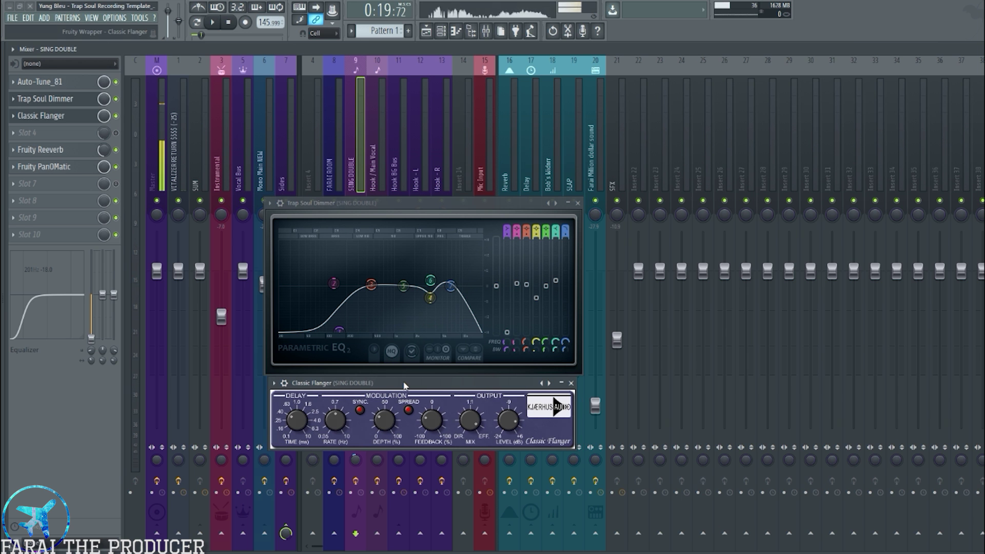
click(66, 154)
drag(419, 301, 659, 202)
Play the soloed doubles in the playlist with the plugin windows open, stop playback and return to the mixer
key(space)
key(F5)
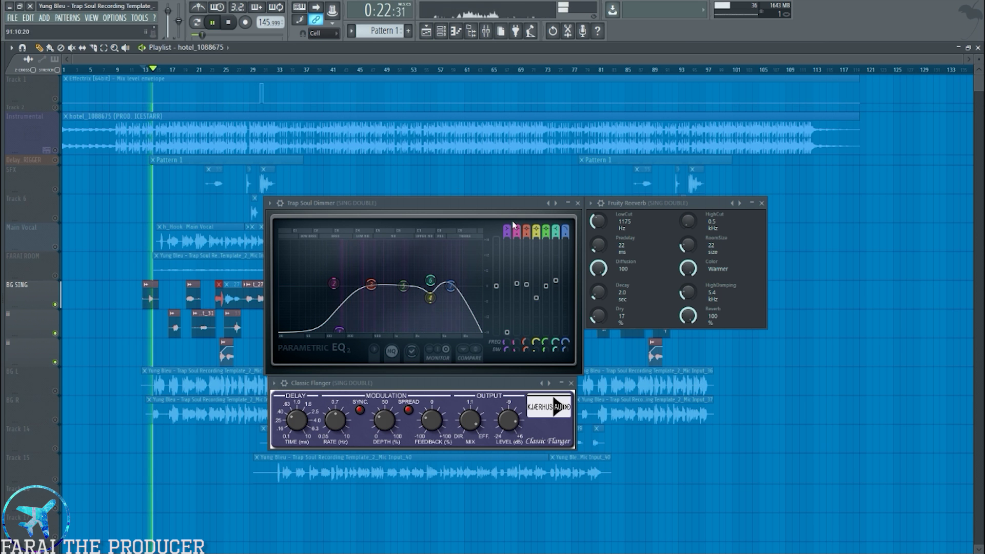
key(space)
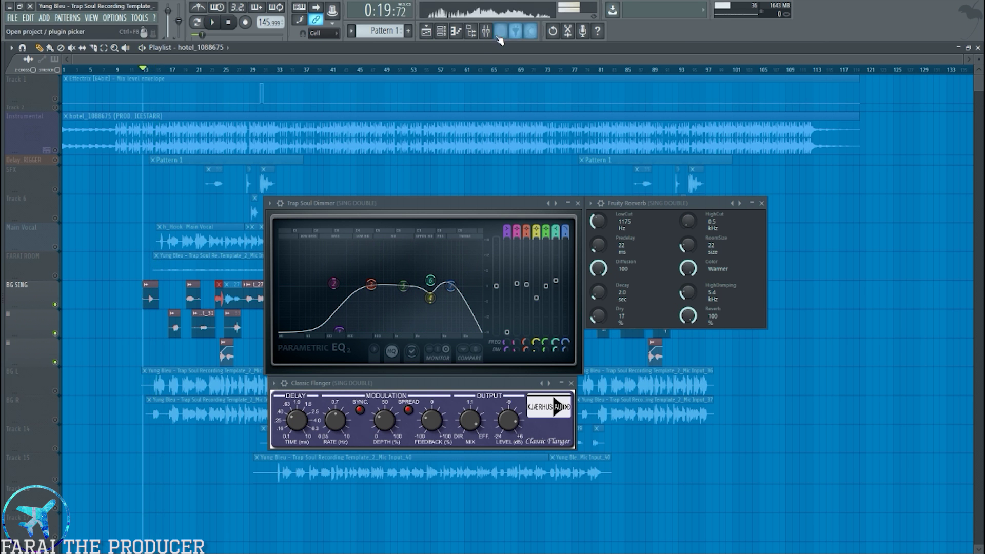
click(486, 32)
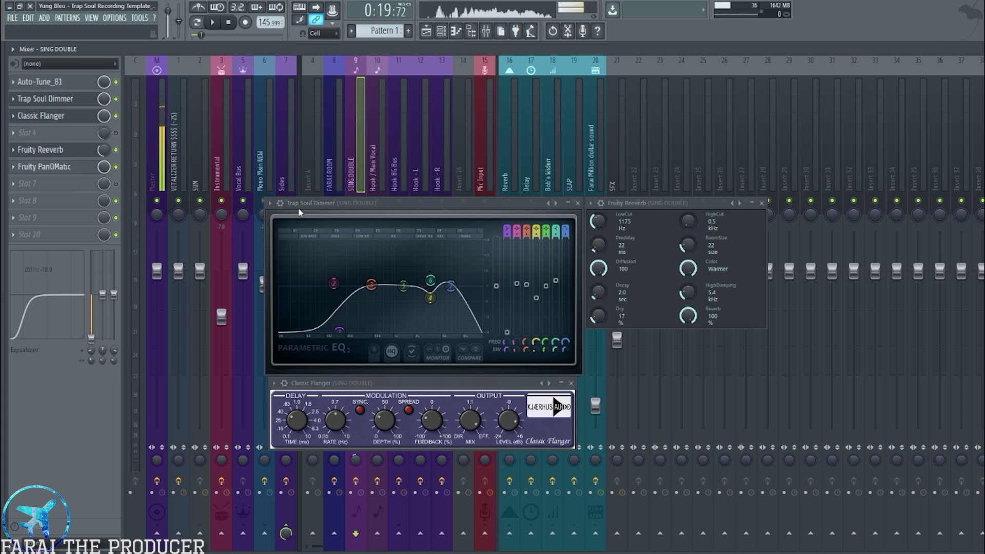
Close the Trap Soul Dimmer, Classic Flanger and Fruity Reeverb windows, and open Fruity PanOMatic on SING DOUBLE and reposition it
click(578, 204)
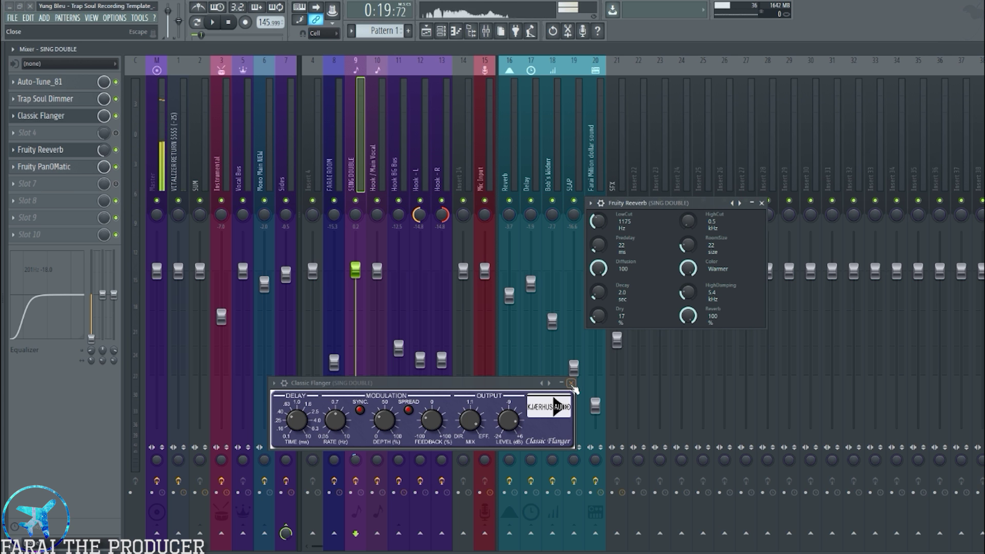
click(571, 383)
click(762, 203)
click(92, 167)
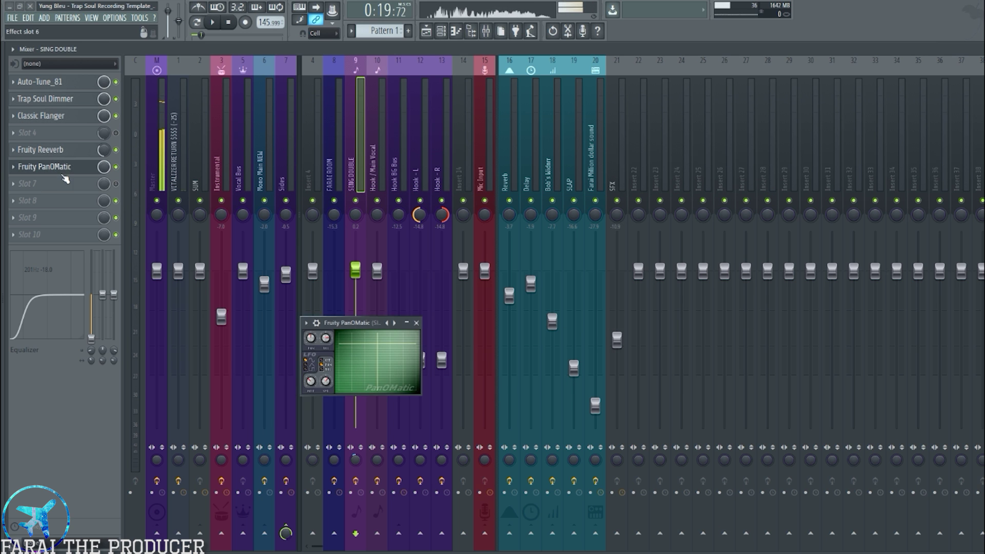
drag(363, 318, 376, 293)
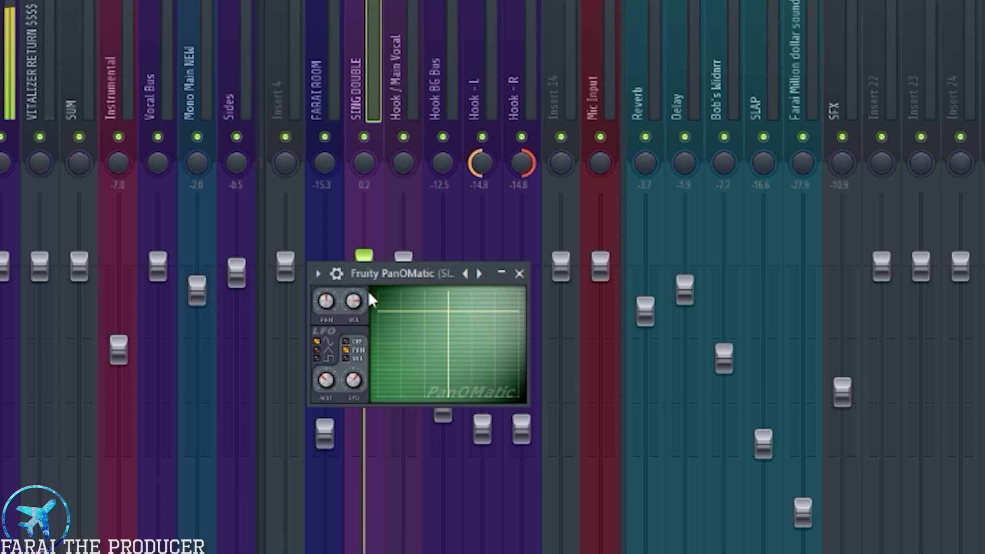
Play the soloed doubles from about bar 28 while viewing the SING DOUBLE insert, stop playback and return to the playlist
key(F5)
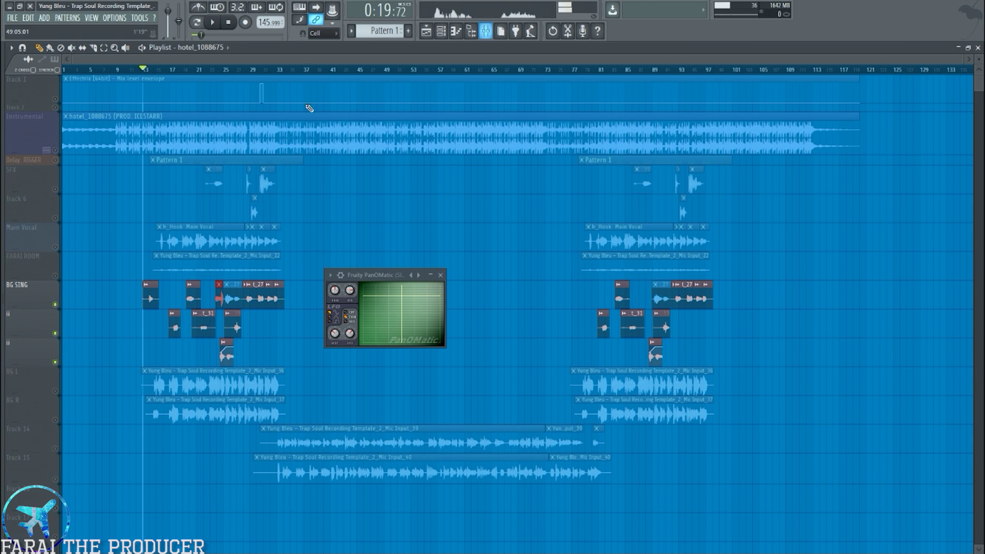
click(254, 70)
key(space)
click(485, 32)
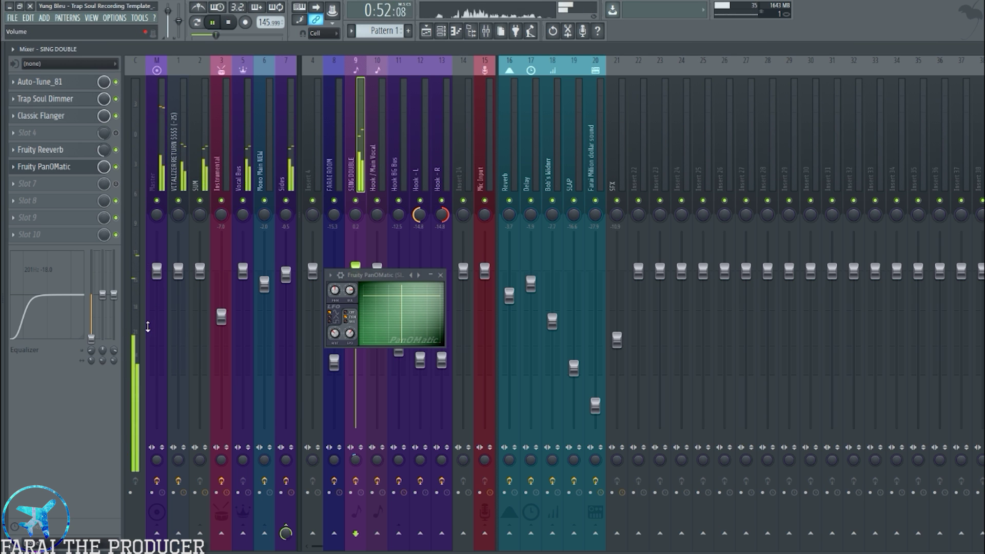
key(space)
key(F5)
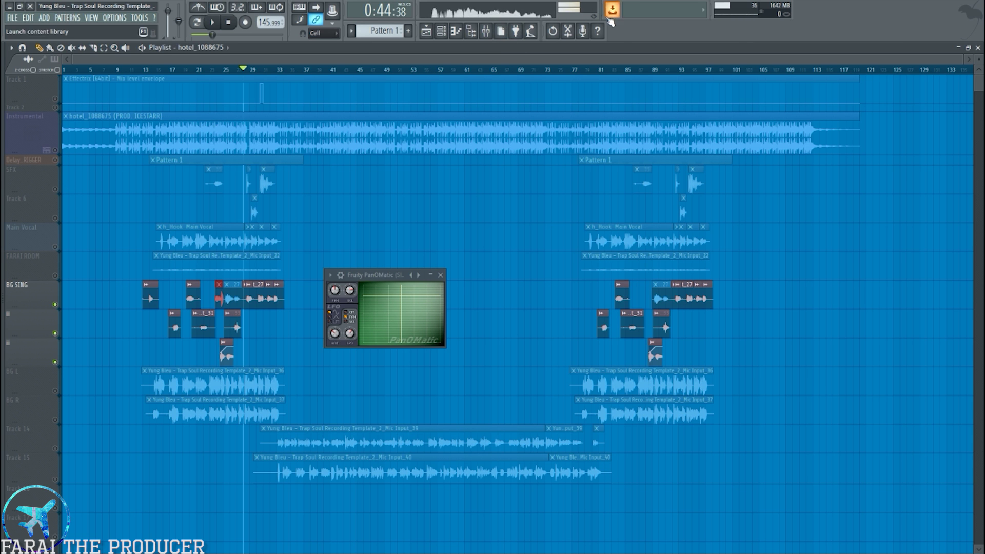
Return to the mixer, close the Fruity PanOMatic window and show the plugin chain on the Master insert
click(486, 31)
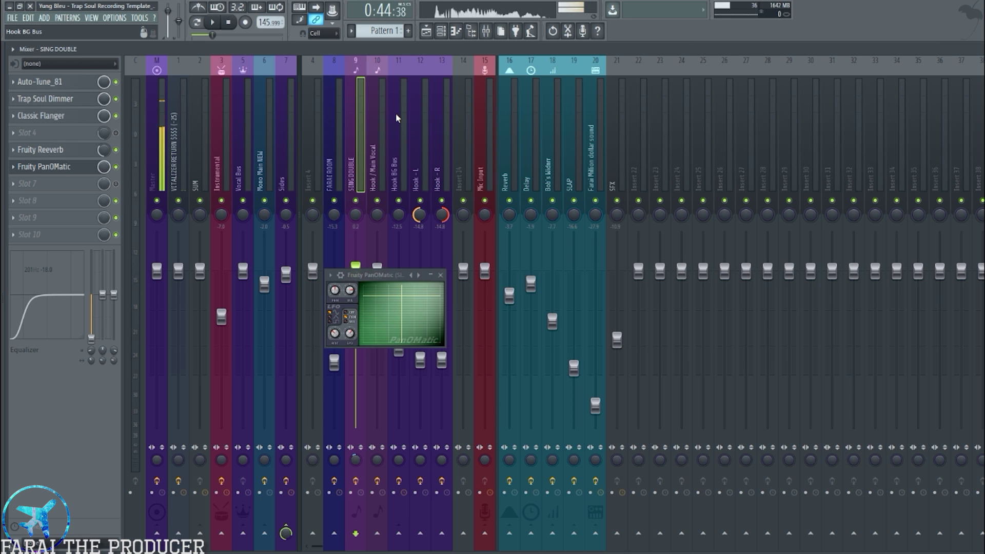
click(441, 275)
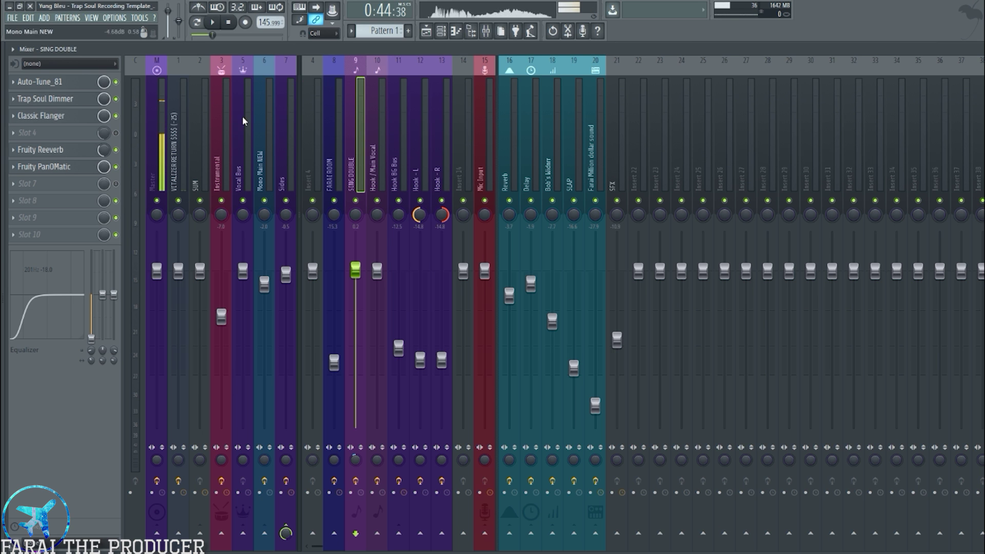
click(160, 130)
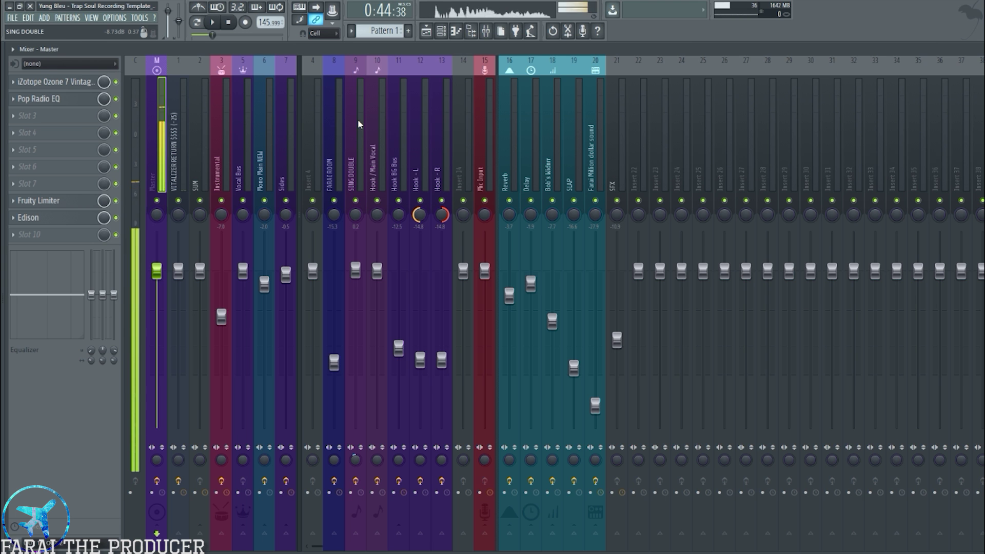
Review the plugin slots on the Mono Main NEW, Master, SUM and VITALIZER RETURN inserts
click(271, 131)
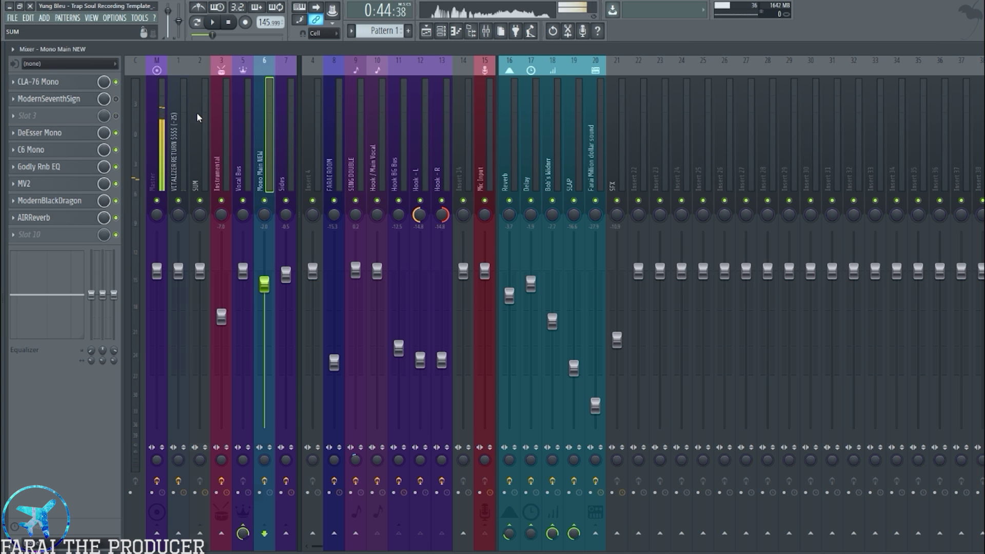
click(178, 107)
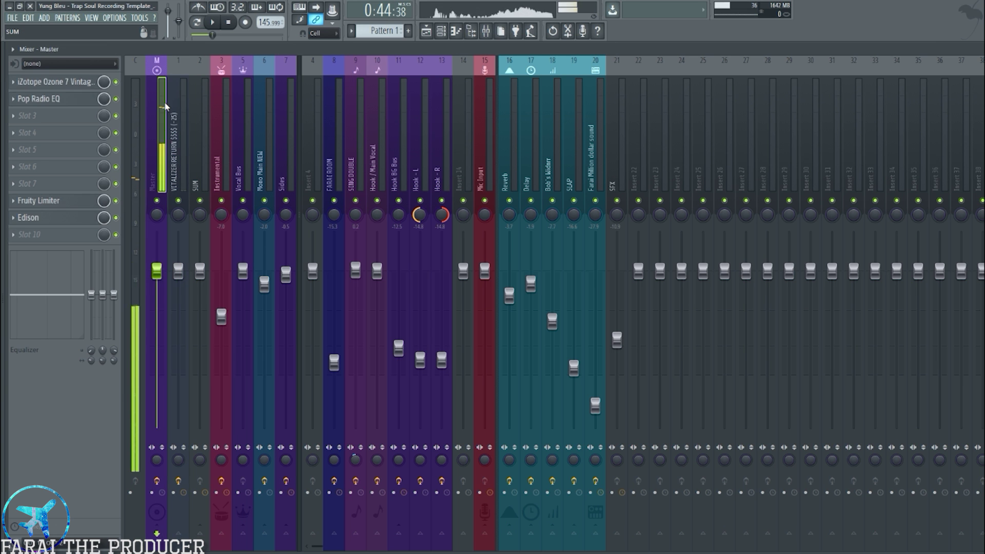
click(258, 131)
click(200, 119)
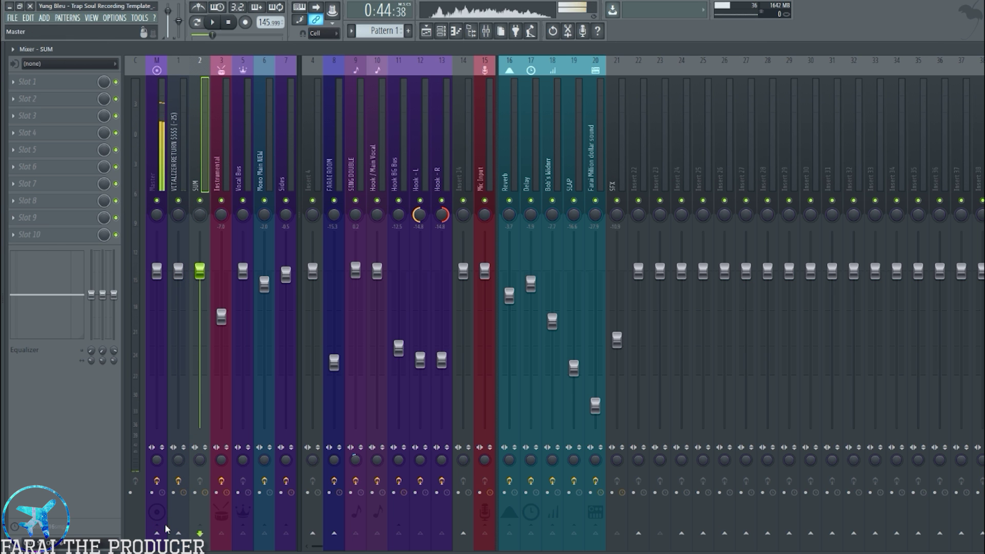
click(175, 133)
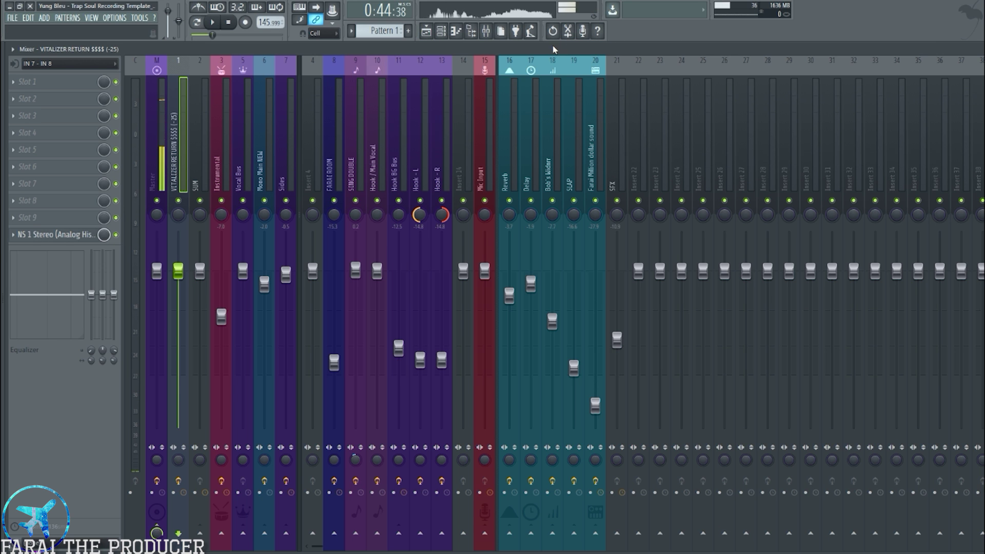
Review the plugin chains on the SING DOUBLE, Farai Million dollar sound, Hook BG Bus and Mono Main NEW inserts
click(361, 131)
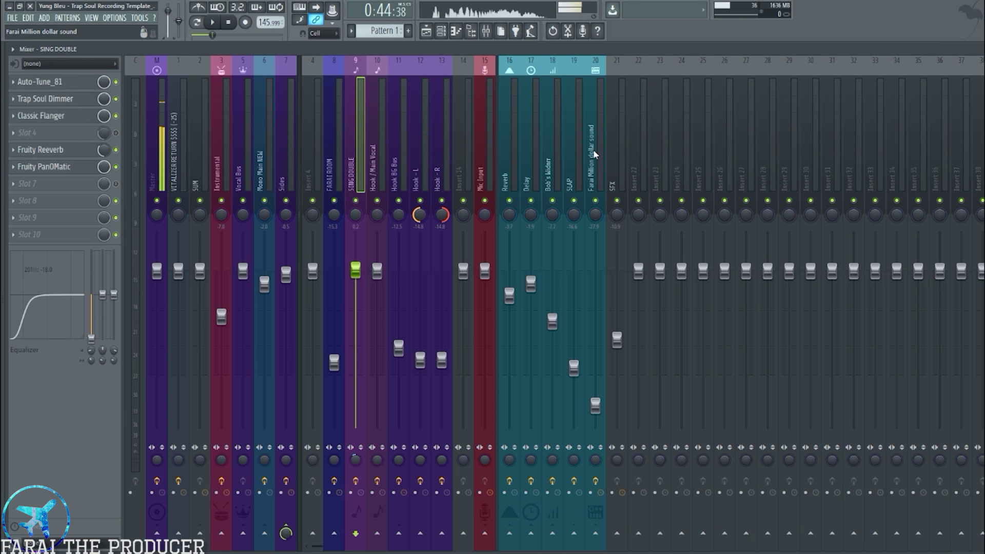
click(596, 99)
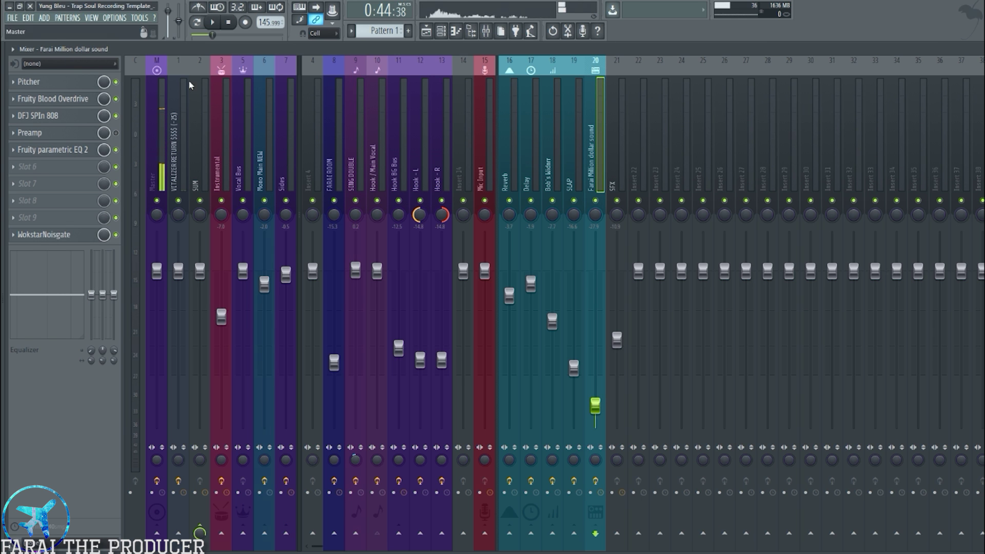
click(395, 139)
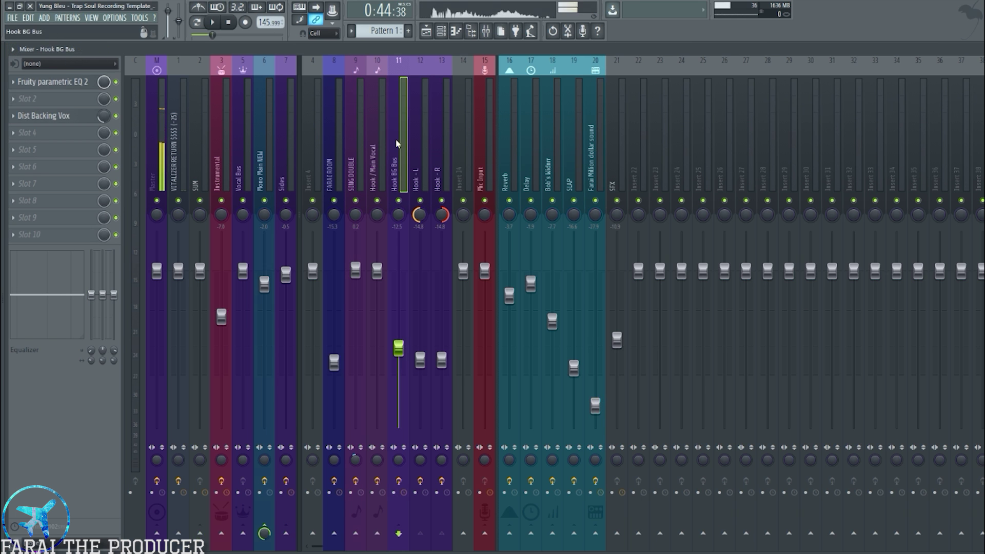
click(271, 119)
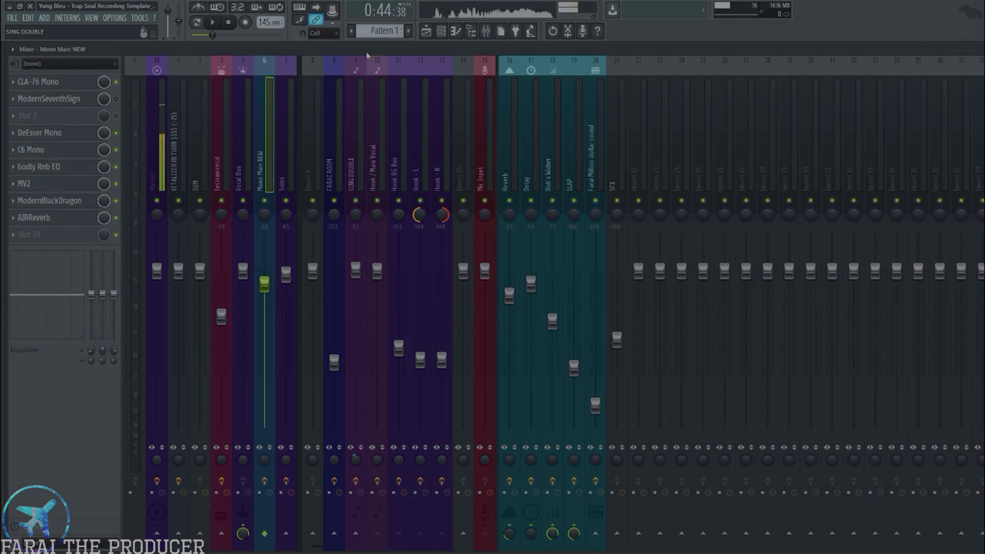